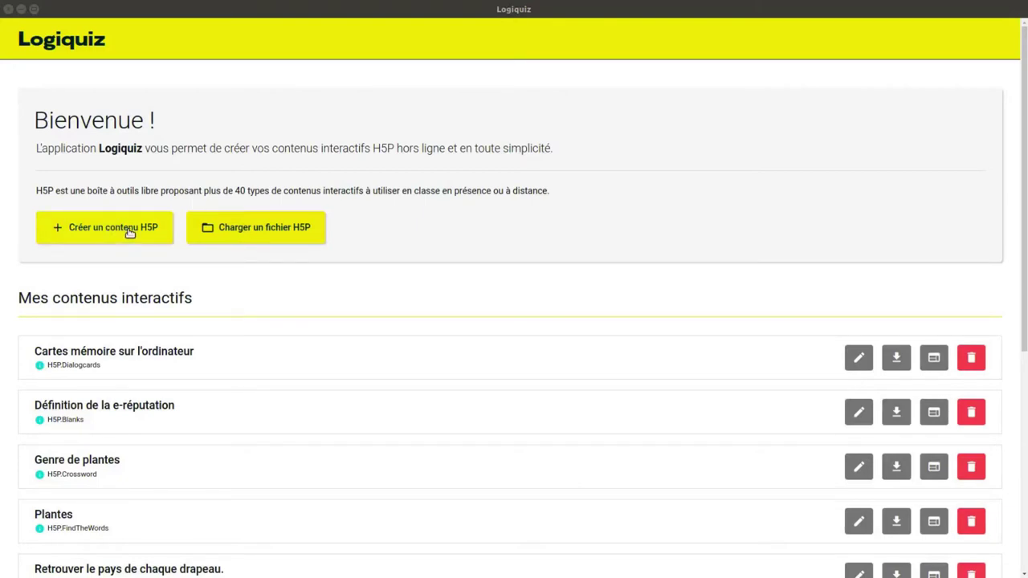
# Step: Create a new H5P content of type Timeline, sorting the activity types from A to Z to find it
pyautogui.click(129, 233)
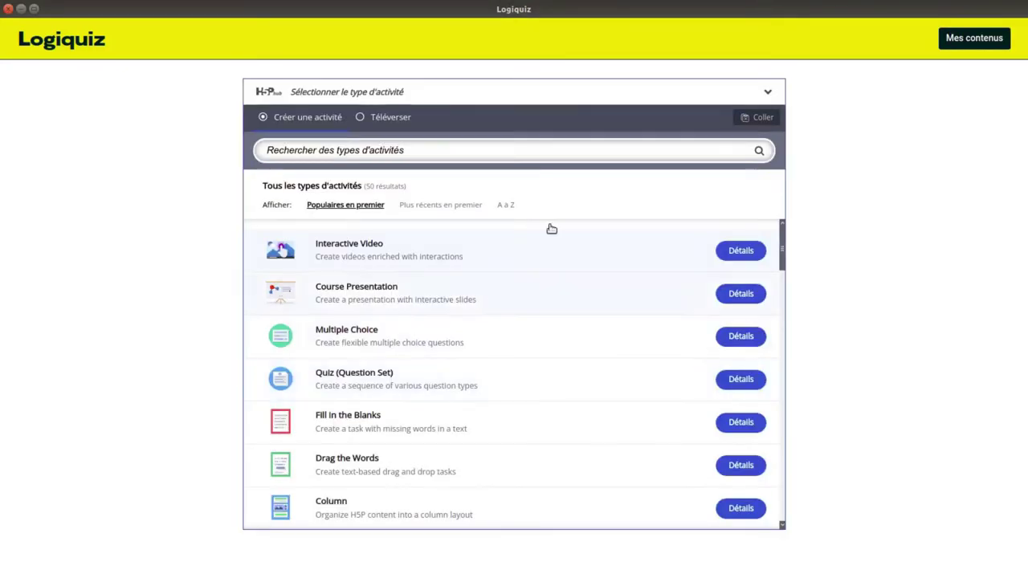
pyautogui.click(508, 205)
pyautogui.scroll(-3, 485, 408)
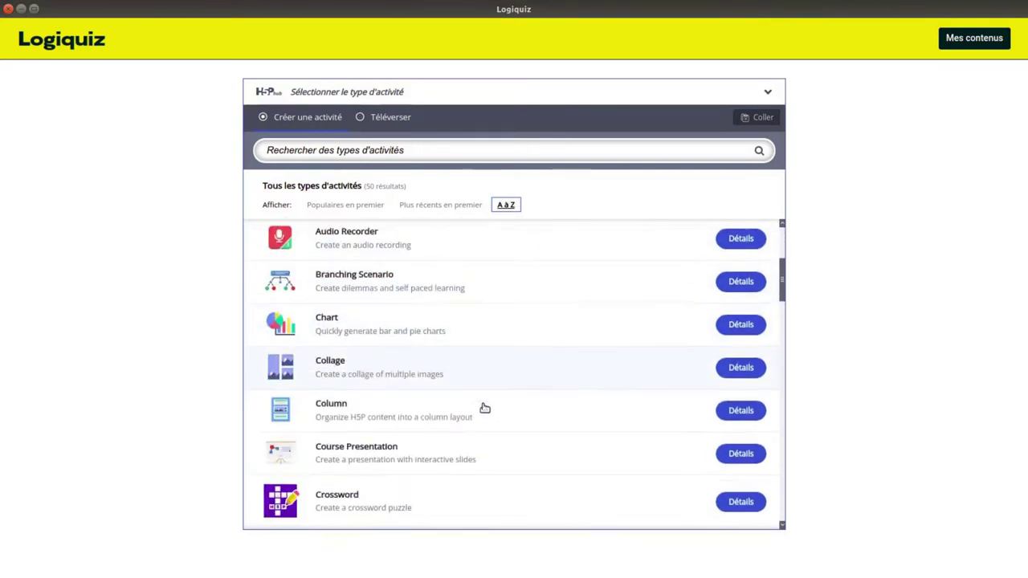
pyautogui.scroll(-10, 493, 397)
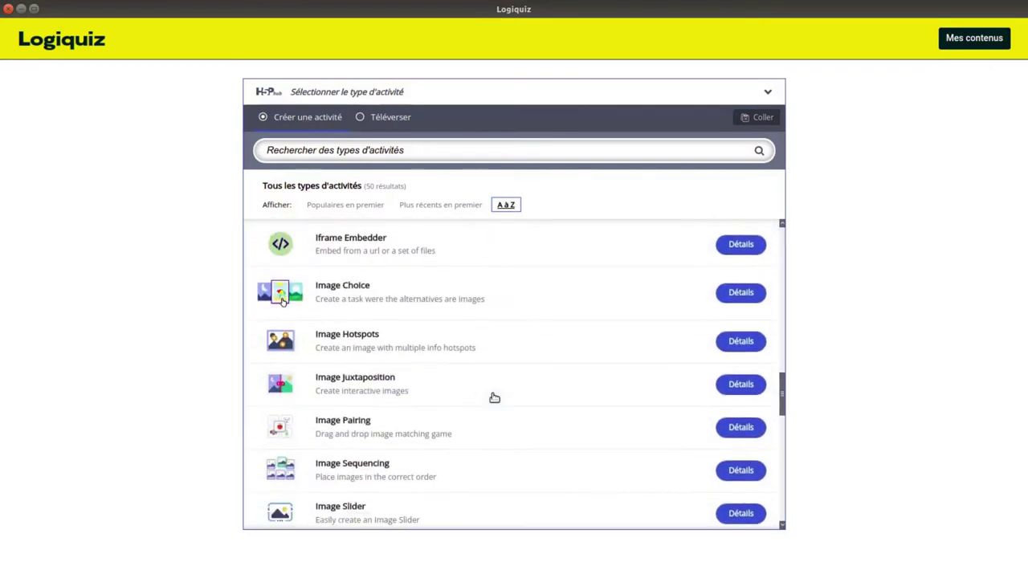
pyautogui.scroll(-10, 494, 398)
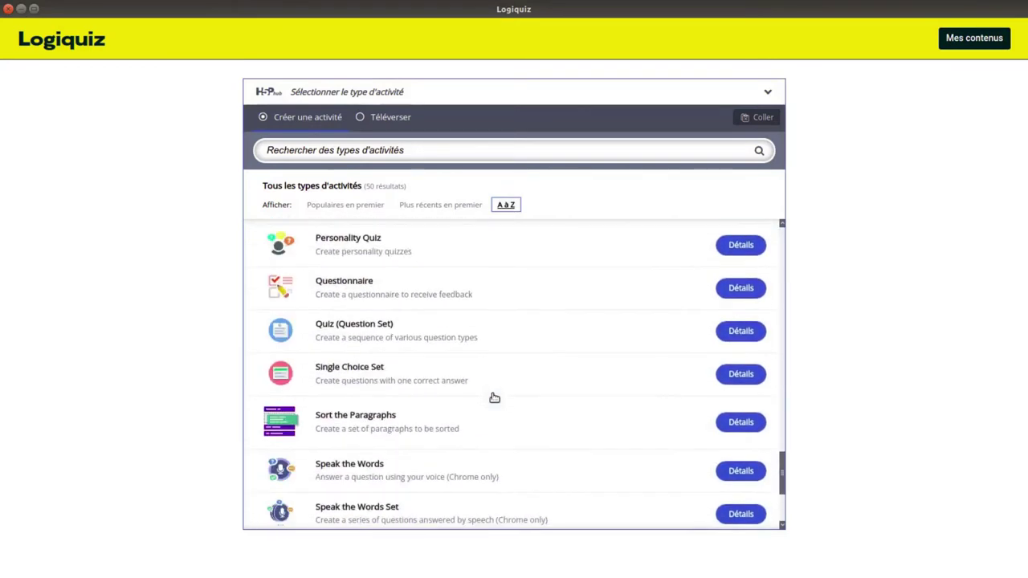
pyautogui.scroll(-5, 494, 398)
pyautogui.click(410, 412)
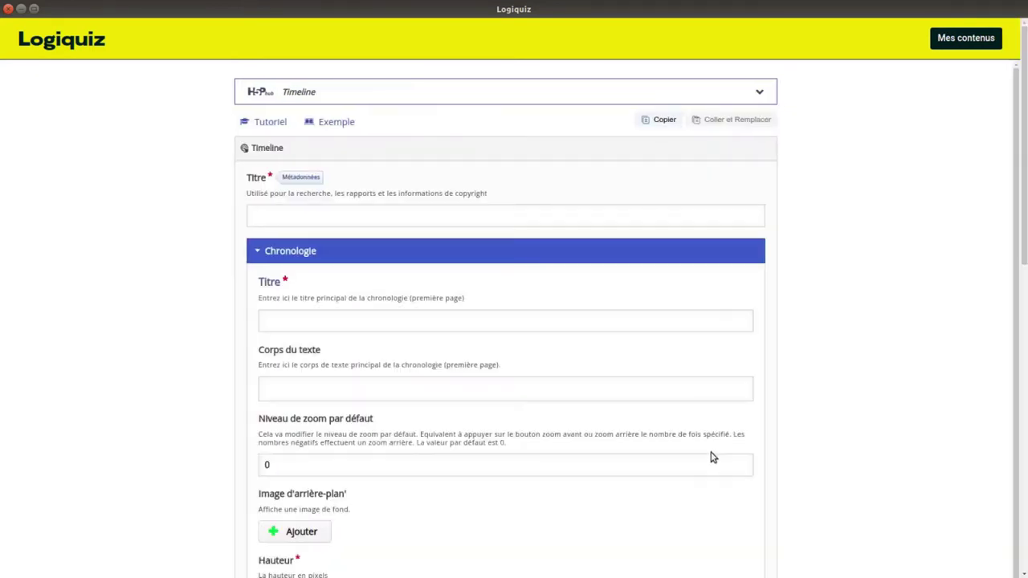
# Step: Enter "Saisonnalité jardinerie" as the title of the content
pyautogui.click(309, 225)
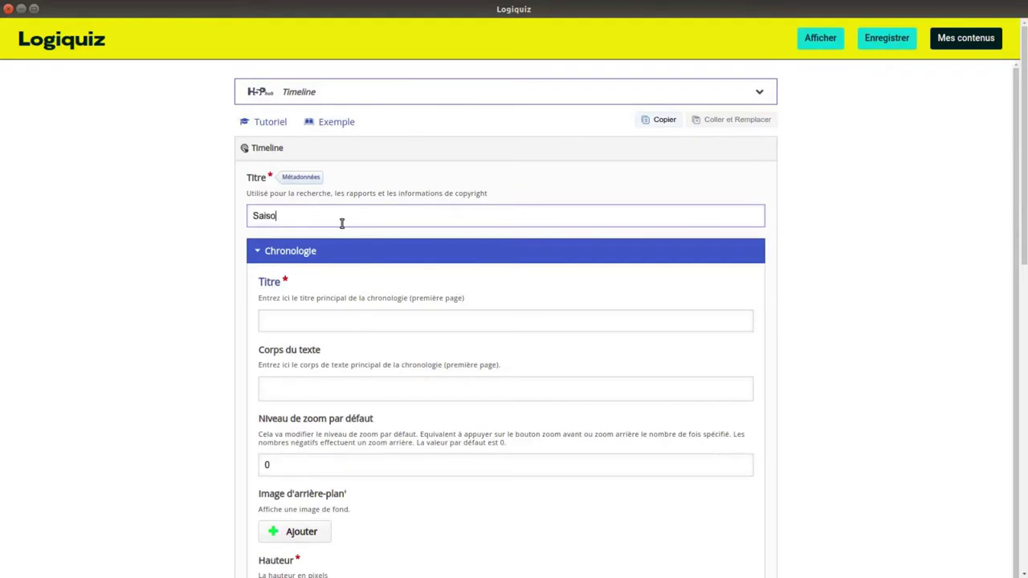
pyautogui.write('Saisonnalité ')
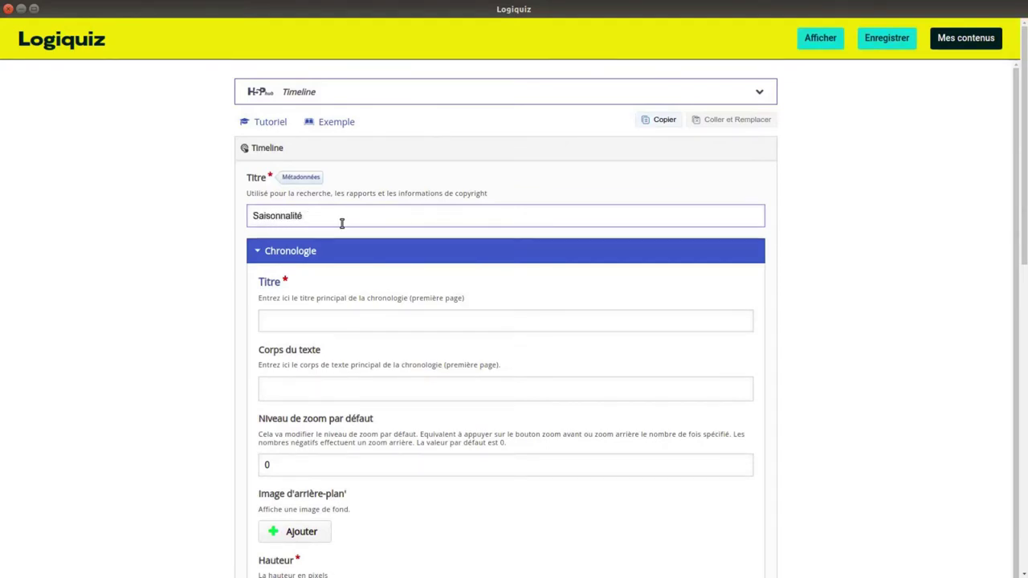
pyautogui.write('jardinerie')
# Step: Copy the first paragraph, beginning "Les jardineries sont soumises", from the timeline text file into the chronology's body text in Logiquiz
pyautogui.hotkey('alt', 'Tab')
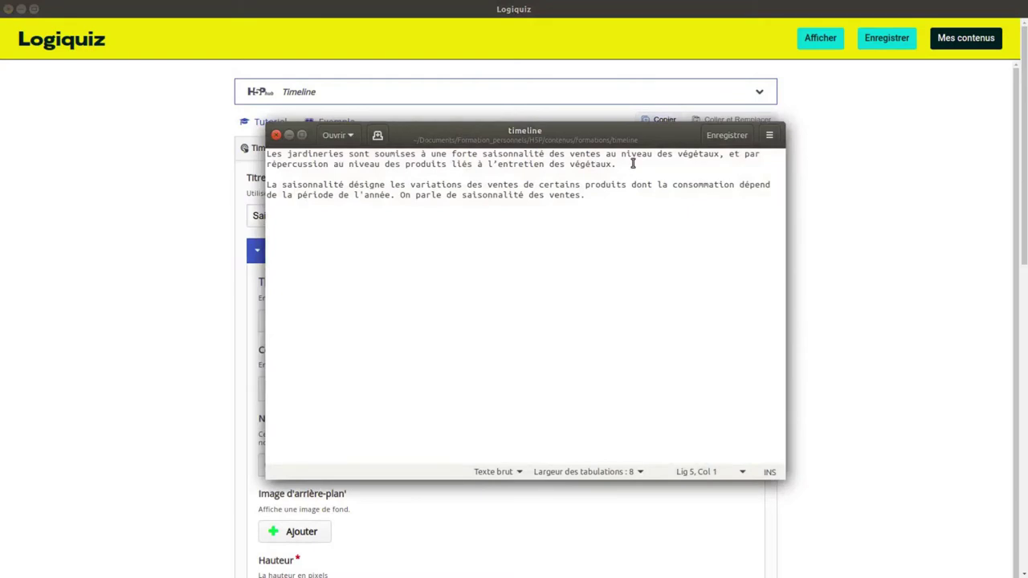
pyautogui.moveTo(634, 164); pyautogui.dragTo(253, 152)
pyautogui.hotkey('ctrl', 'c')
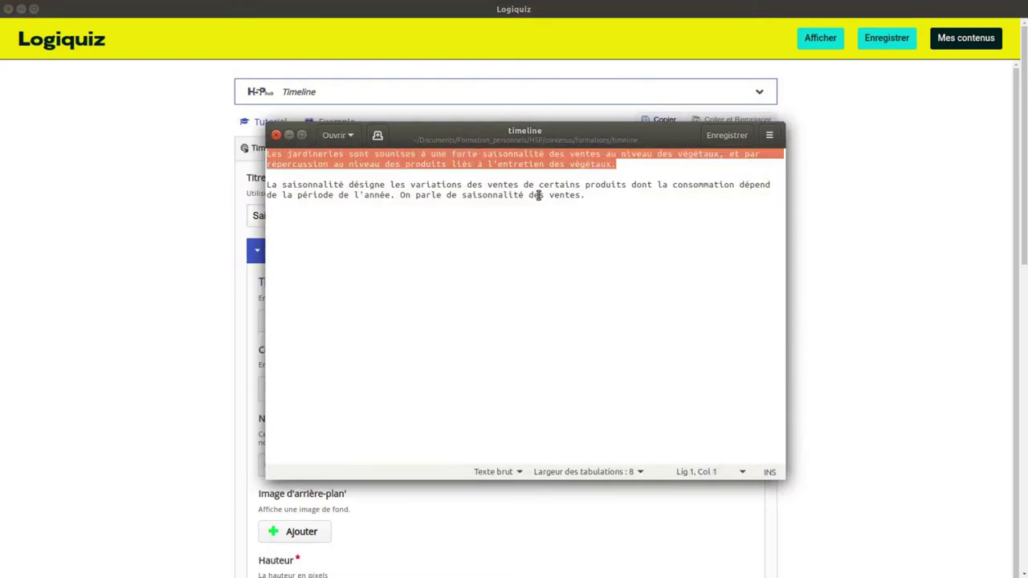
pyautogui.hotkey('alt', 'Tab')
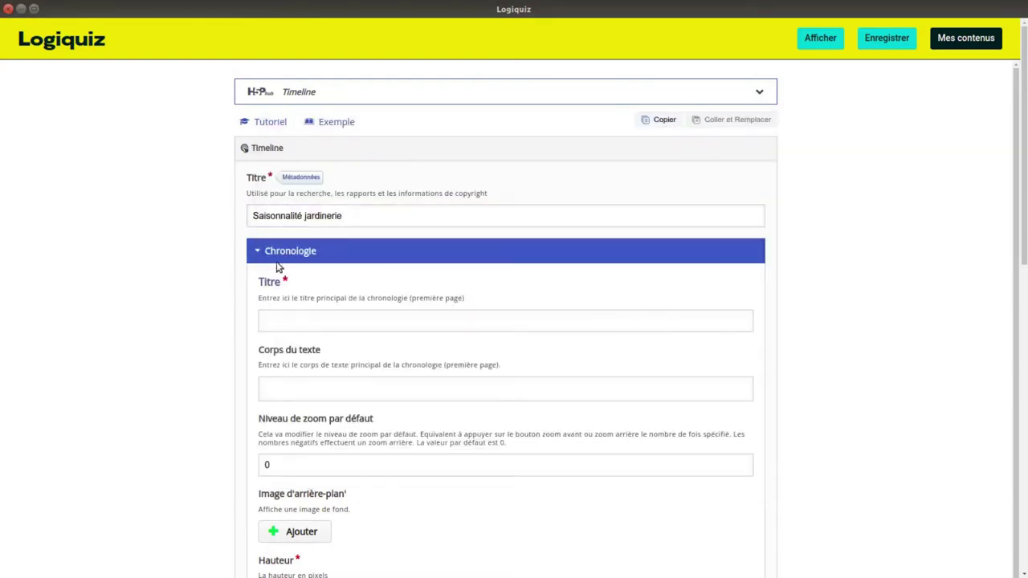
pyautogui.click(298, 393)
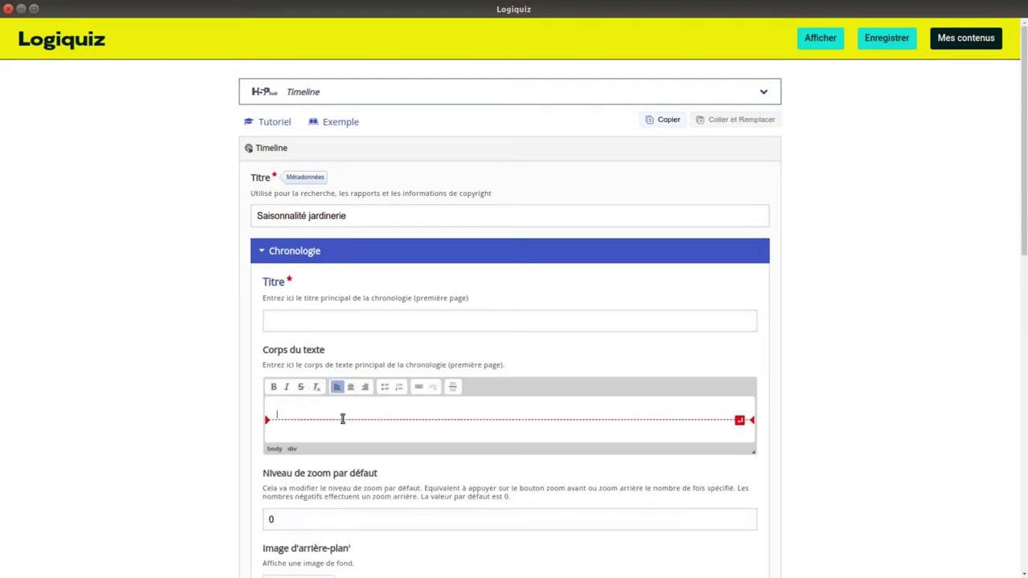
pyautogui.hotkey('ctrl', 'v')
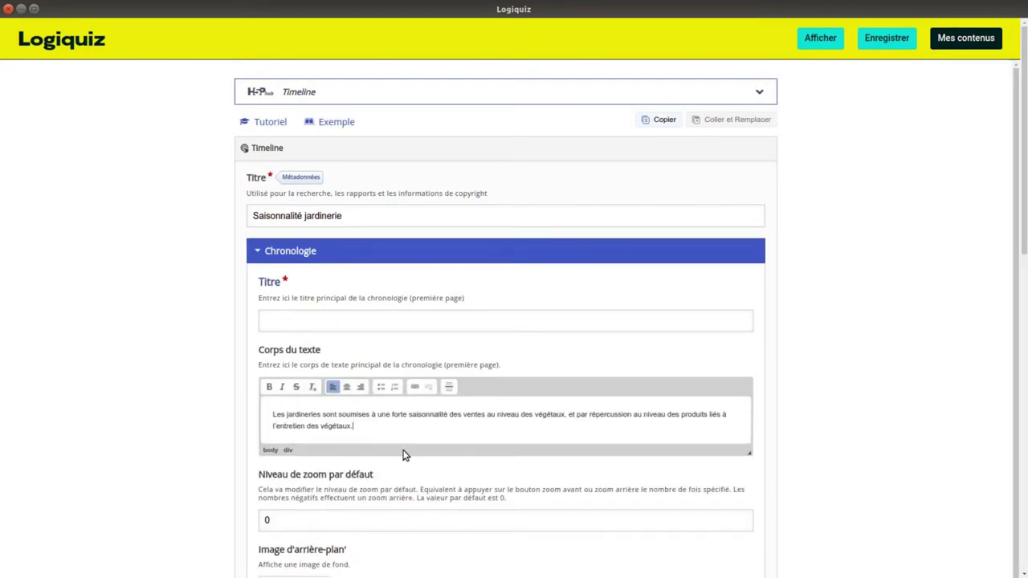
# Step: Add the text file's "La saisonnalité désigne" paragraph on a new line of the body text, and title the chronology "La saisonnalité en jardinerie"
pyautogui.press('Return')
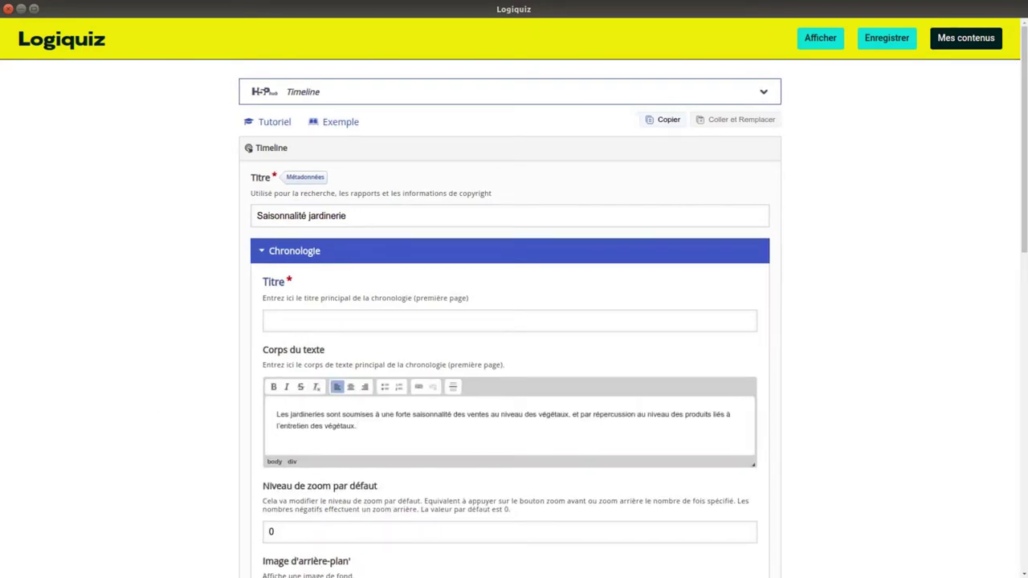
pyautogui.hotkey('alt', 'Tab')
pyautogui.moveTo(642, 194); pyautogui.dragTo(251, 187)
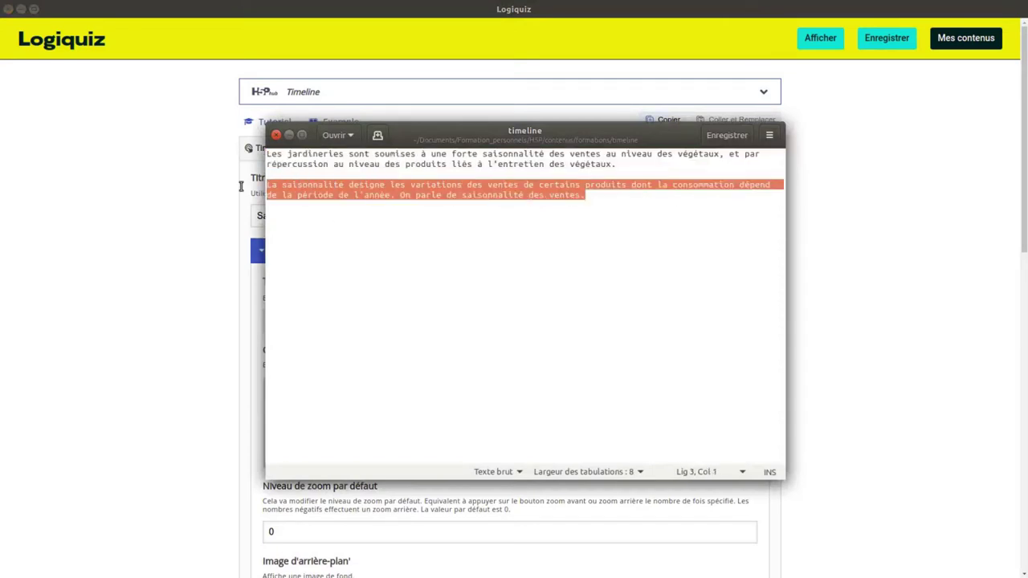
pyautogui.hotkey('ctrl', 'c')
pyautogui.hotkey('alt', 'Tab')
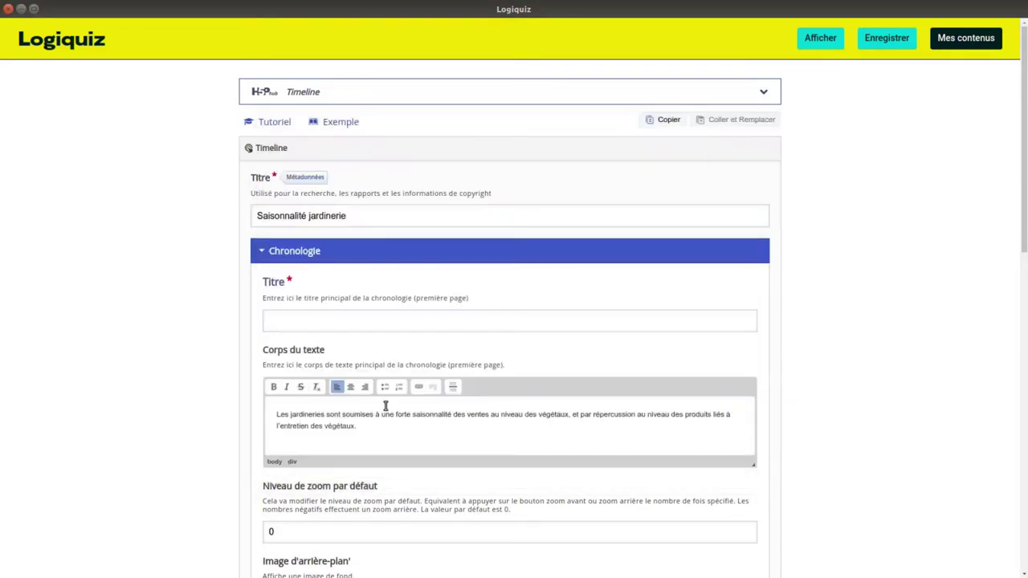
pyautogui.hotkey('ctrl', 'v')
pyautogui.click(320, 323)
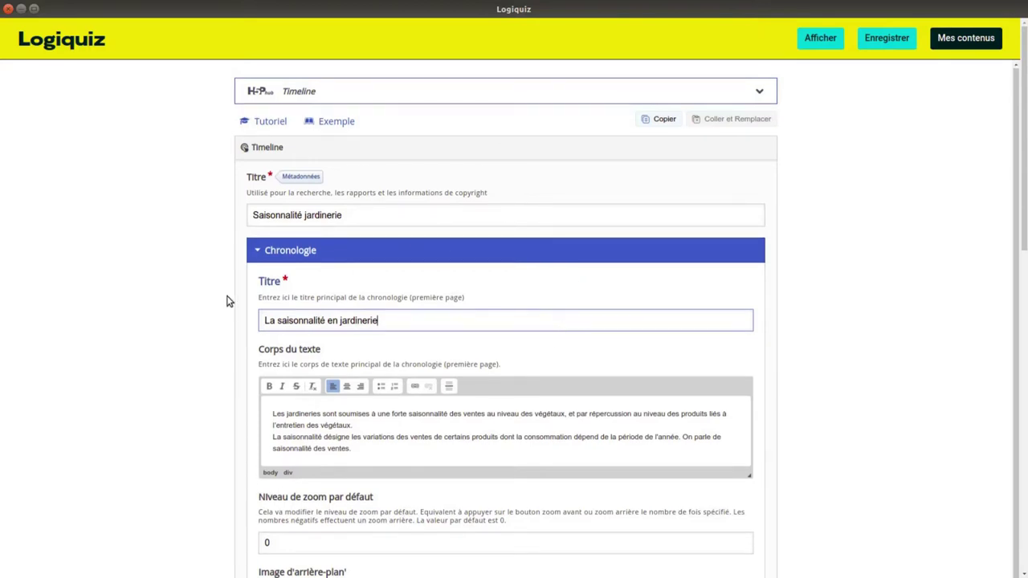
# Step: Add three-d-grid-77713.jpg from the documents' timeline folder as the chronology's background image
pyautogui.scroll(-2, 555, 313)
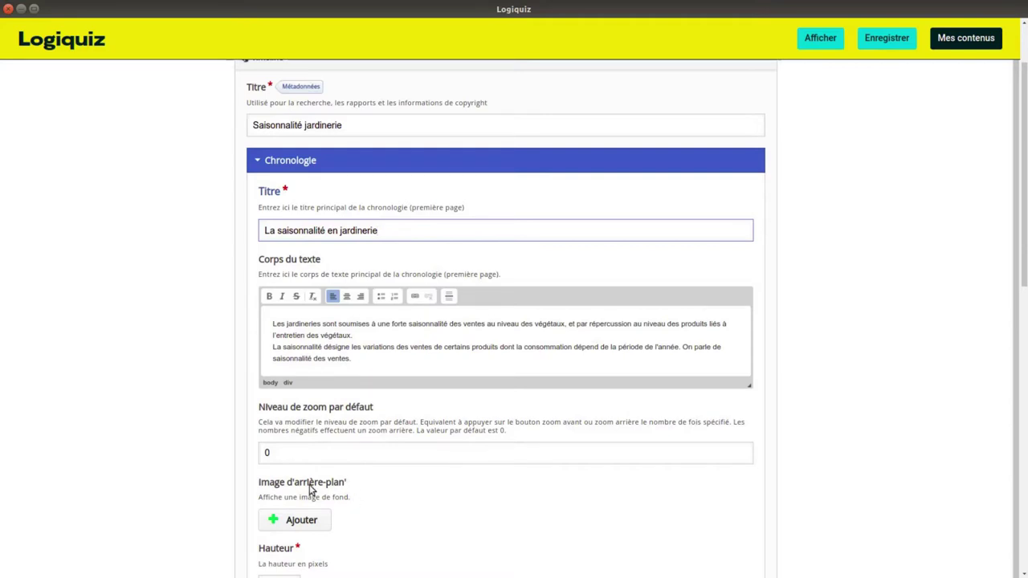
pyautogui.scroll(-1, 390, 498)
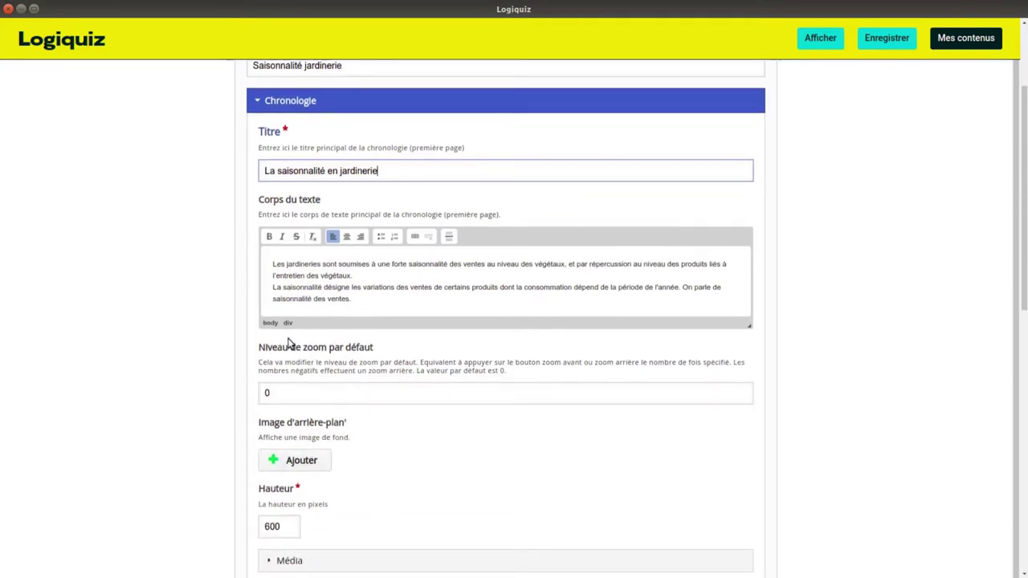
pyautogui.click(301, 461)
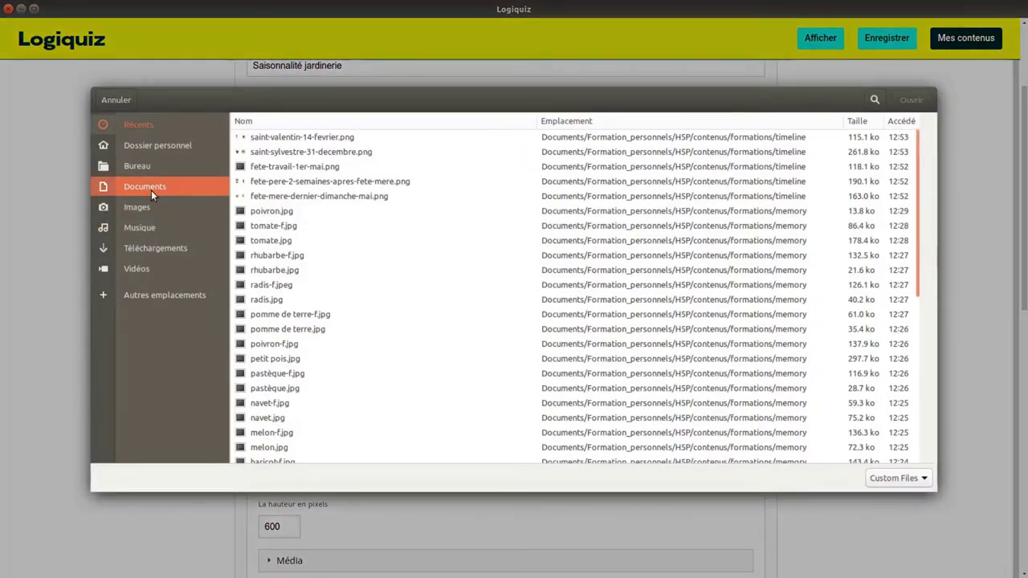
pyautogui.click(151, 190)
pyautogui.doubleClick(318, 280)
pyautogui.doubleClick(244, 280)
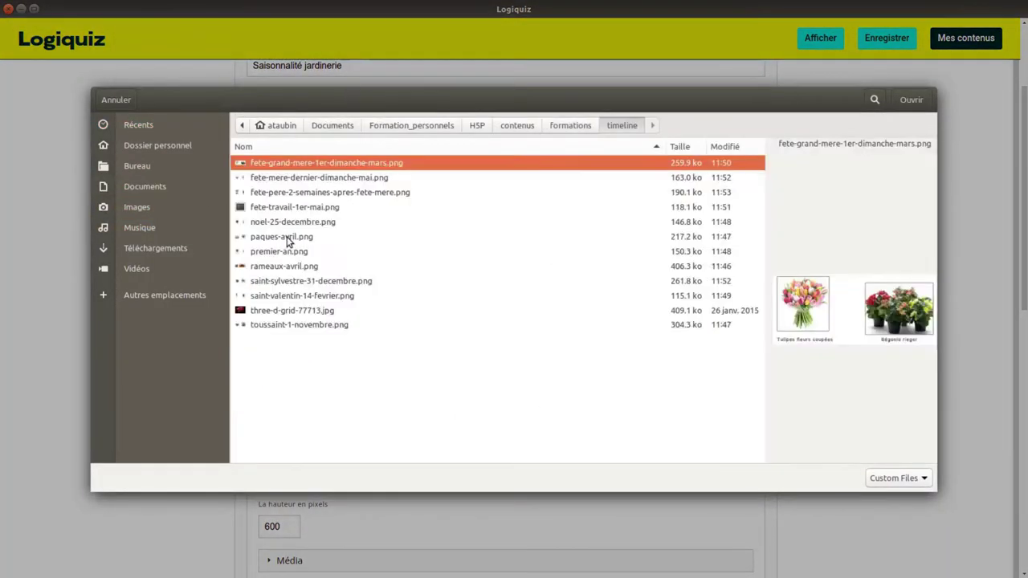
pyautogui.click(297, 312)
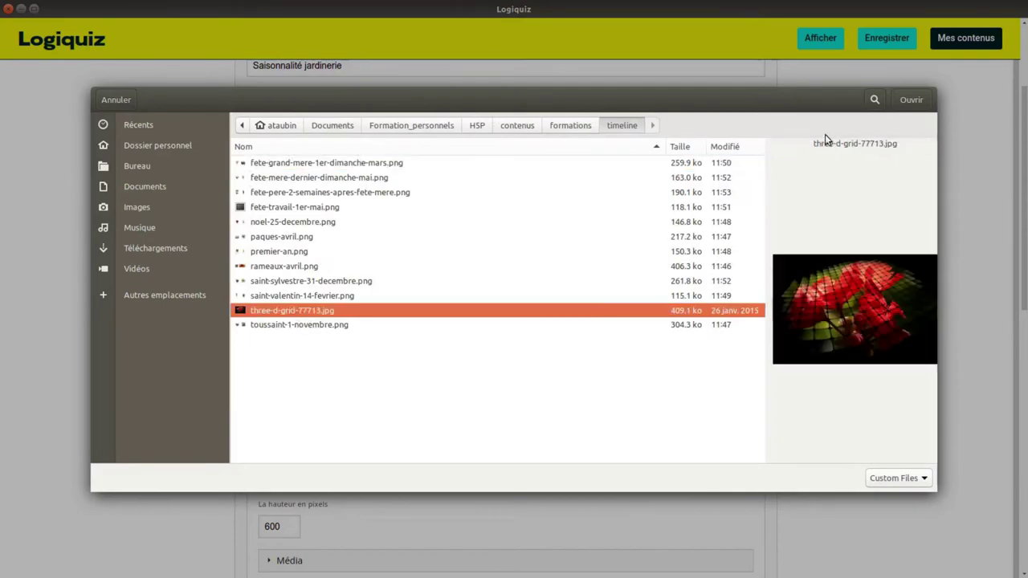
pyautogui.click(905, 101)
# Step: Examine the chronology's height setting, its media options and the fields available for the first date
pyautogui.scroll(-5, 803, 318)
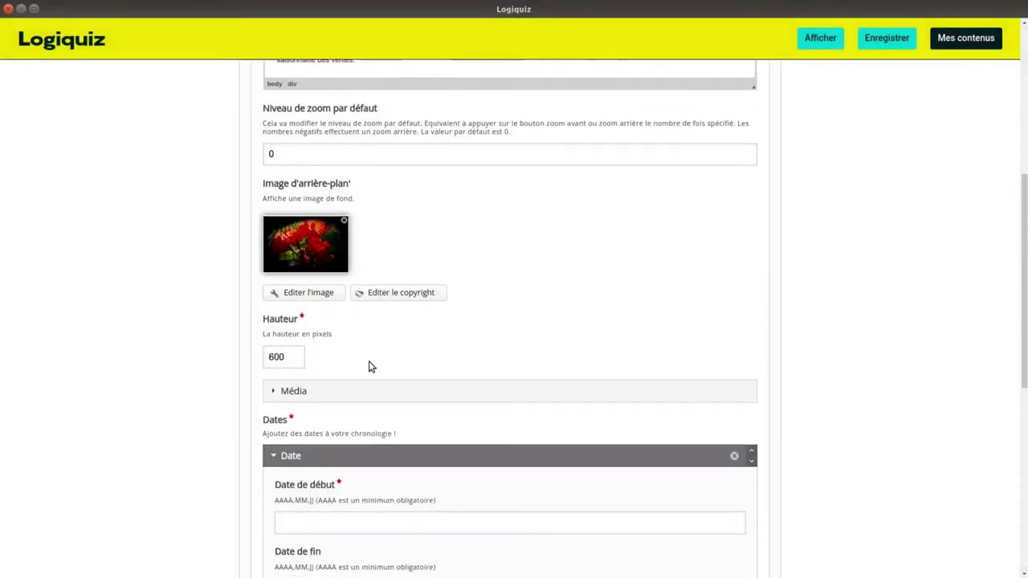
pyautogui.scroll(-3, 610, 301)
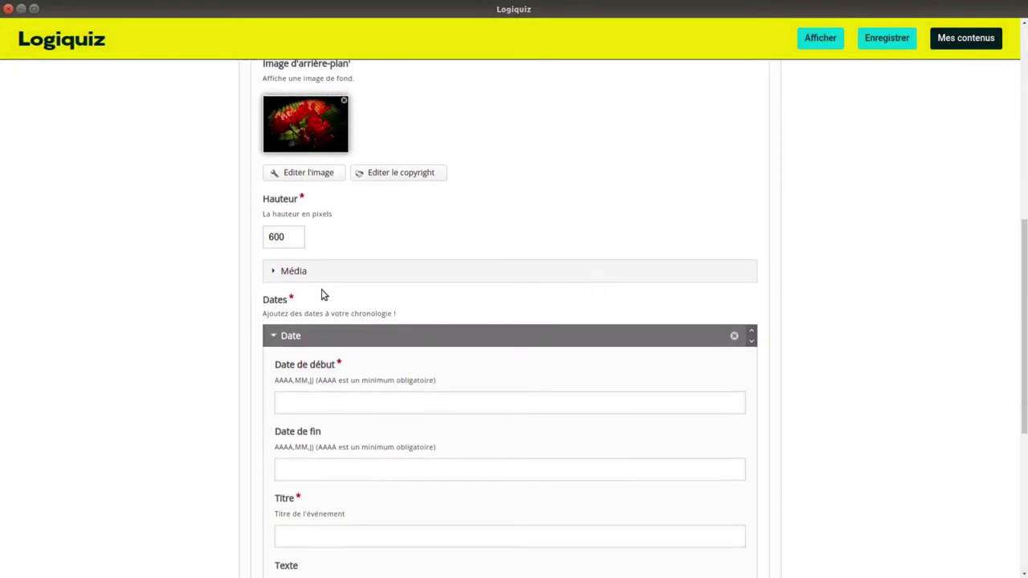
pyautogui.click(274, 273)
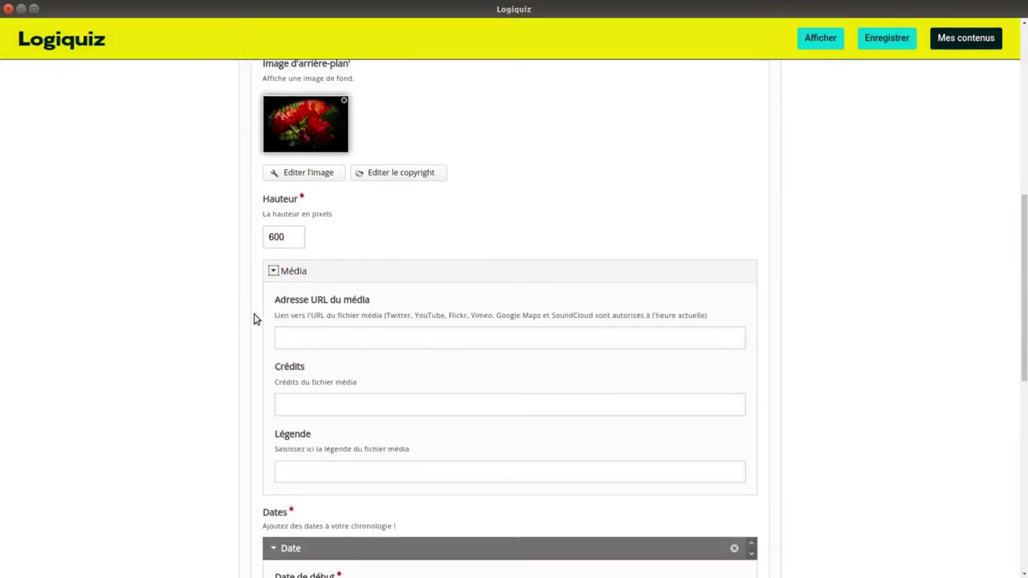
pyautogui.click(274, 272)
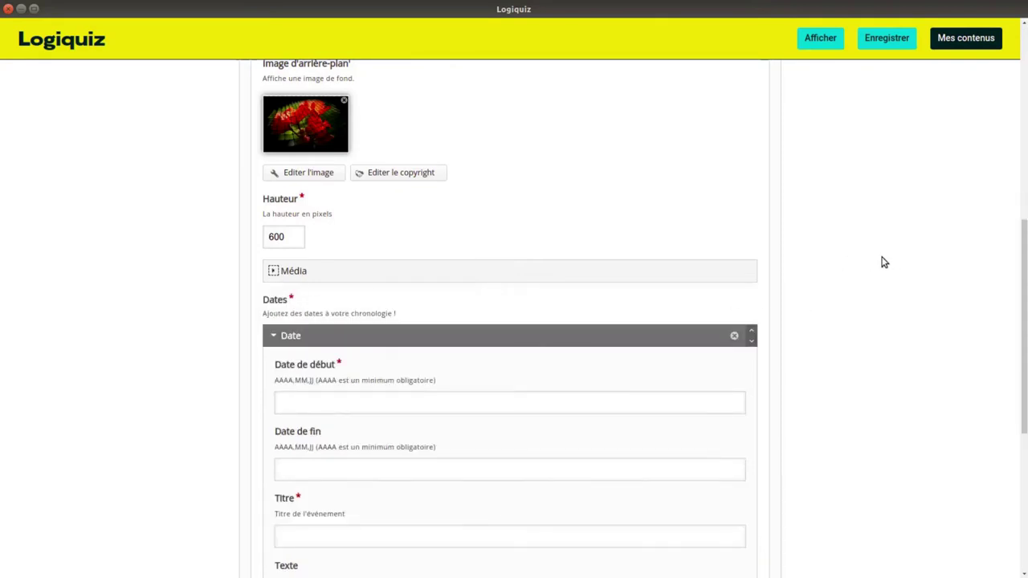
pyautogui.scroll(4, 821, 280)
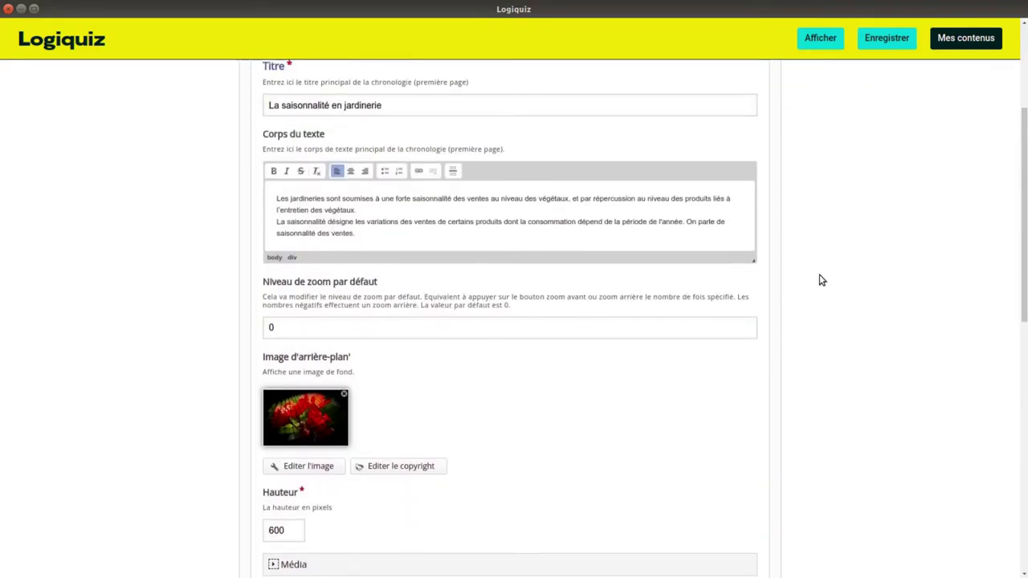
pyautogui.scroll(-5, 820, 279)
pyautogui.scroll(-3, 821, 280)
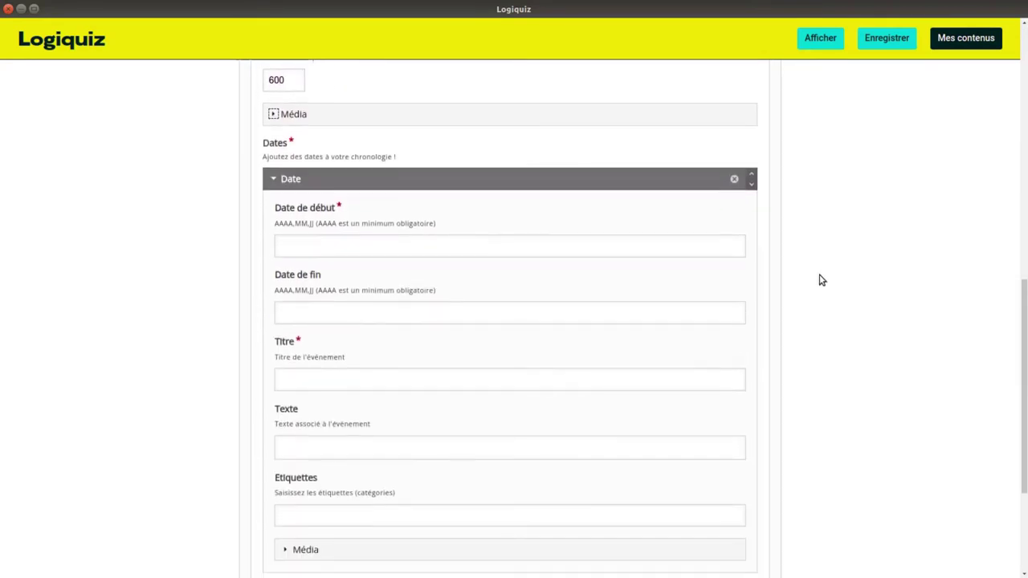
pyautogui.scroll(3, 820, 280)
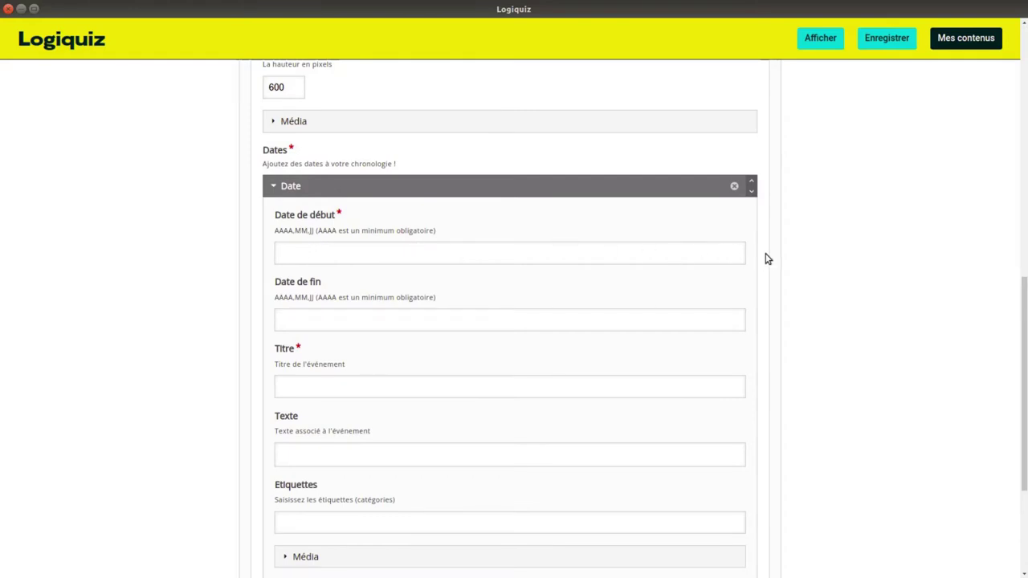
# Step: Expand the first date's media section and review its URL, thumbnail, credits and caption fields
pyautogui.scroll(-1, 769, 257)
pyautogui.click(285, 526)
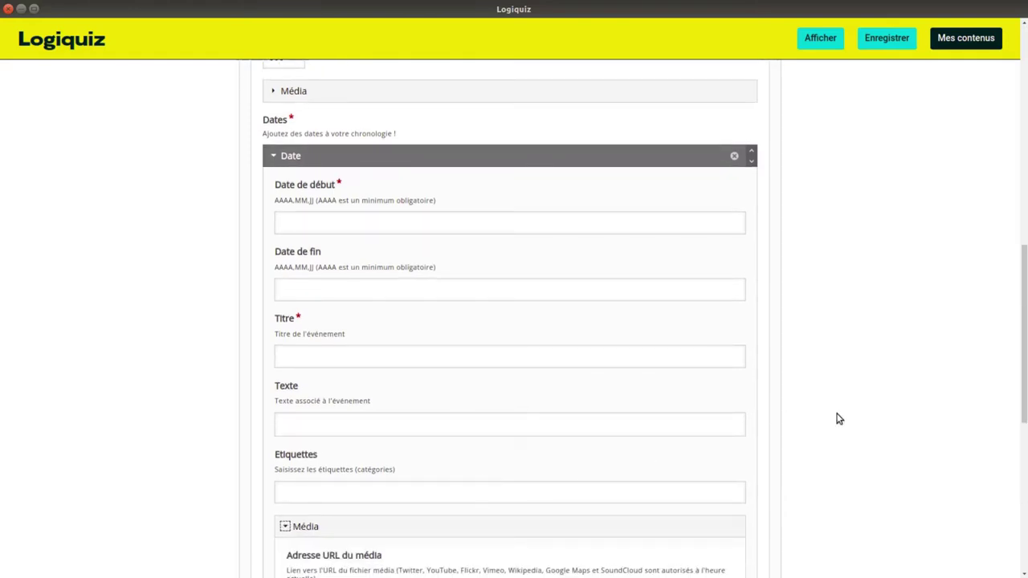
pyautogui.scroll(-3, 851, 414)
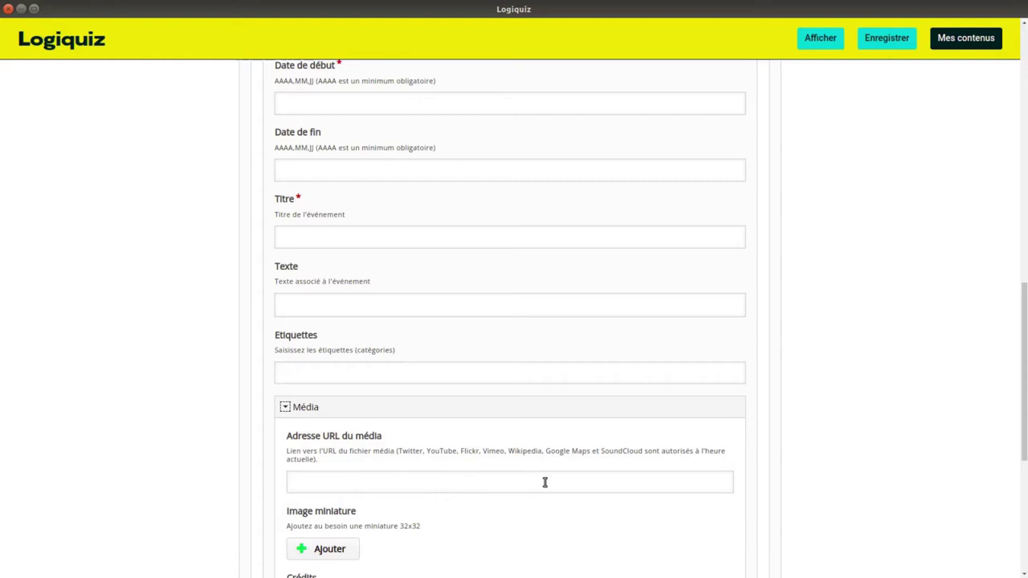
pyautogui.scroll(-3, 545, 482)
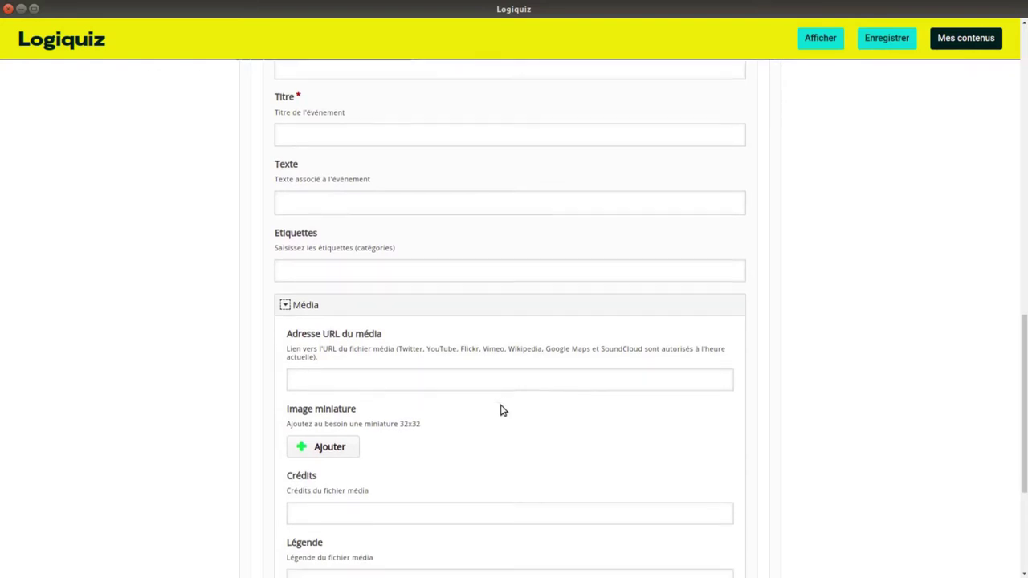
pyautogui.scroll(-2, 499, 411)
# Step: Title the first date "Fêtes des grands-mères", give it the text "Le premier dimanche du mois de mars" and set its start date to 2022,03,06
pyautogui.scroll(5, 502, 410)
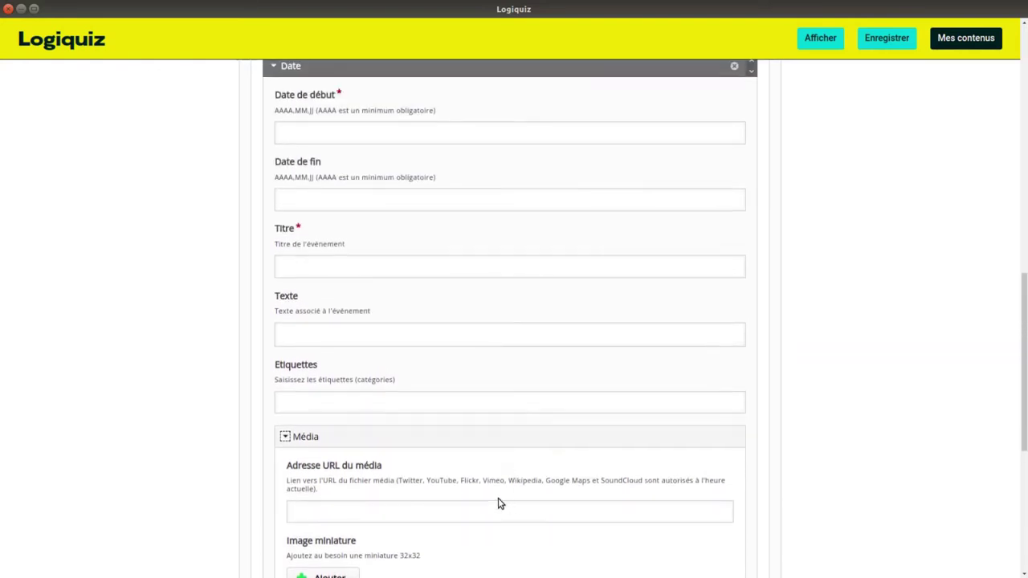
pyautogui.scroll(1, 554, 514)
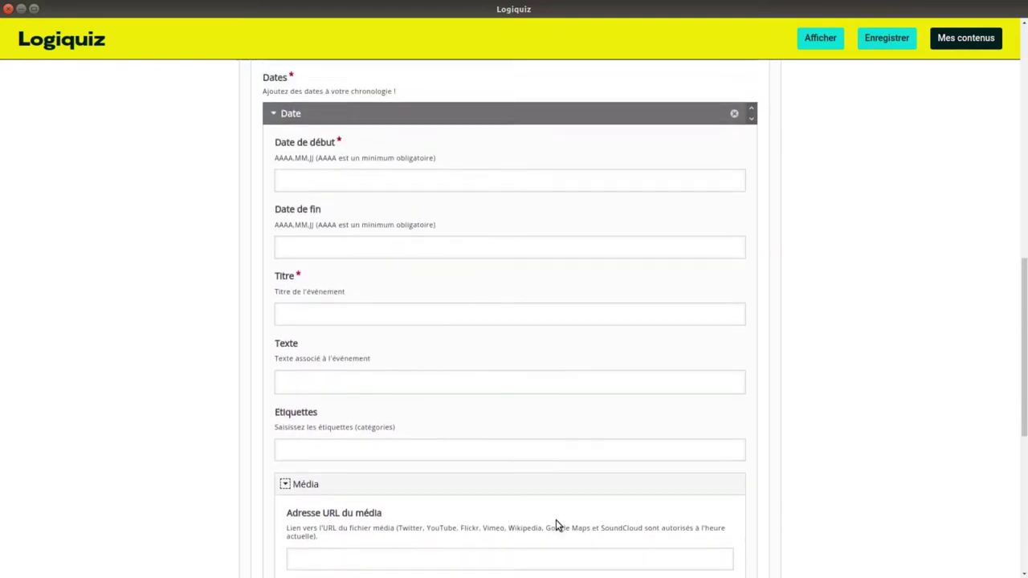
pyautogui.scroll(2, 555, 523)
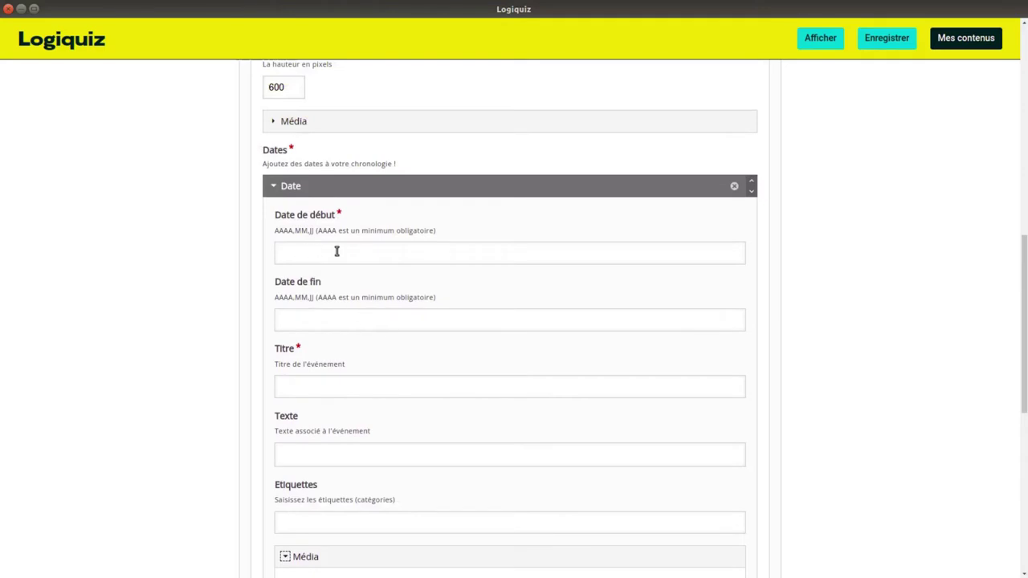
pyautogui.click(305, 390)
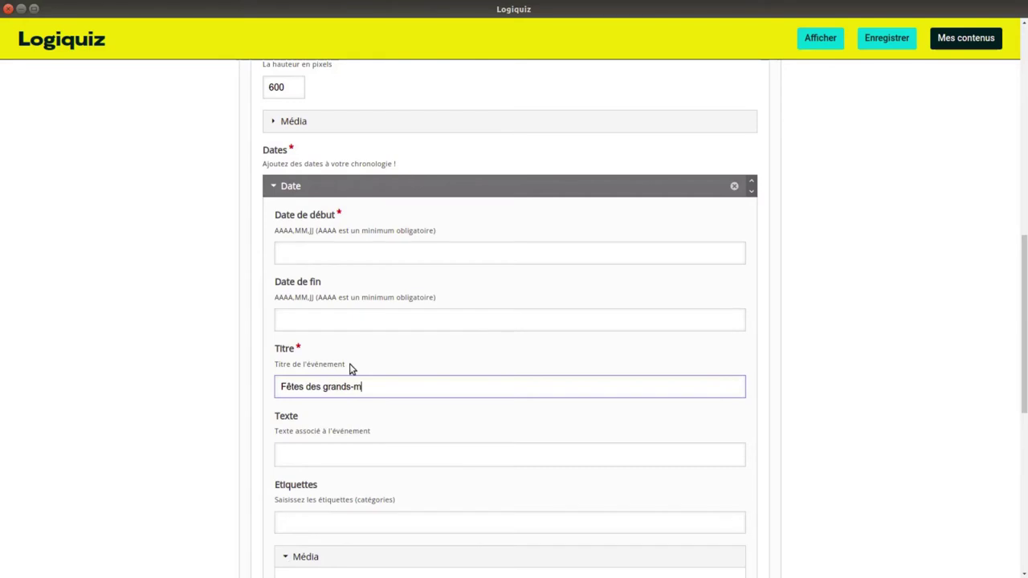
pyautogui.click(316, 457)
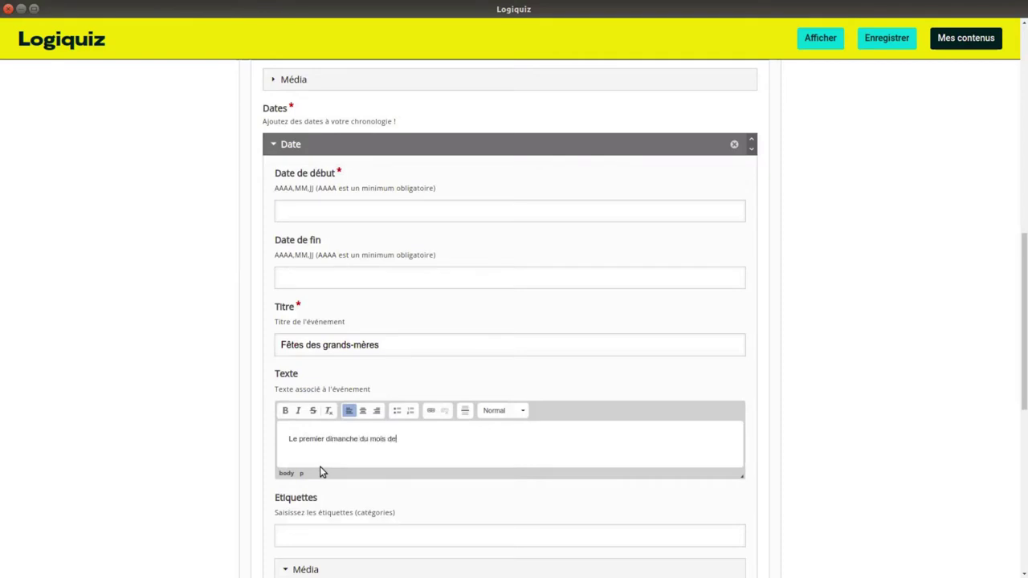
pyautogui.write('Le premier dimanche du mois de mars')
pyautogui.click(313, 211)
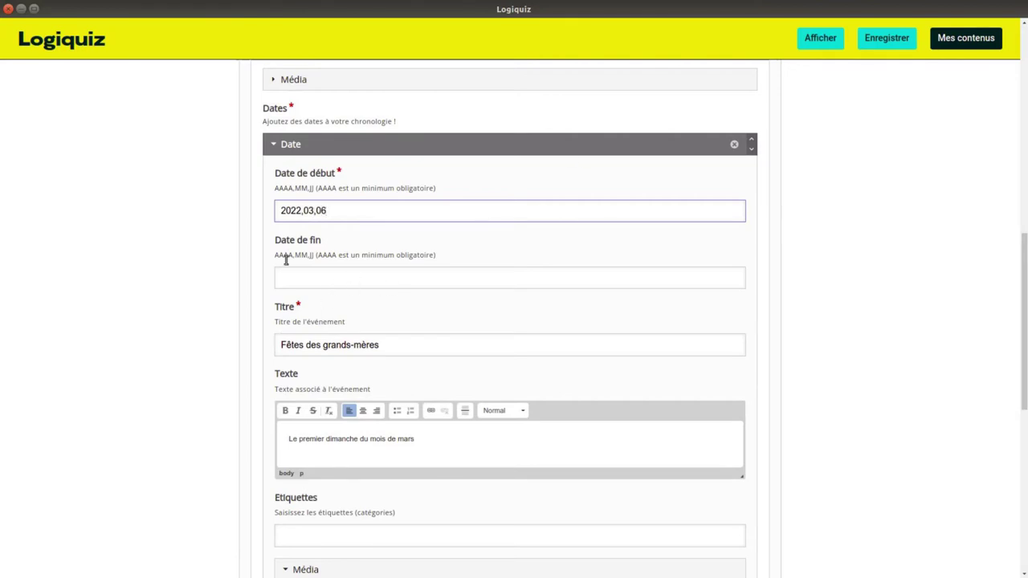
# Step: Copy the URL of fete-grand-mere-1er-dimanche-mars.png from the blog's WordPress media uploads in the browser and paste it as the date's media URL in Logiquiz
pyautogui.scroll(-4, 597, 284)
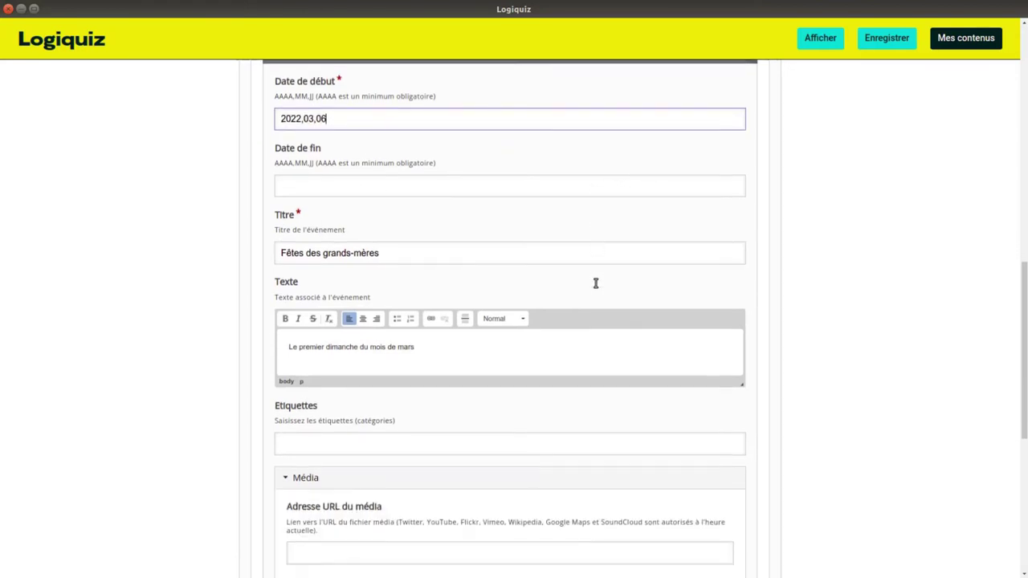
pyautogui.scroll(-1, 596, 284)
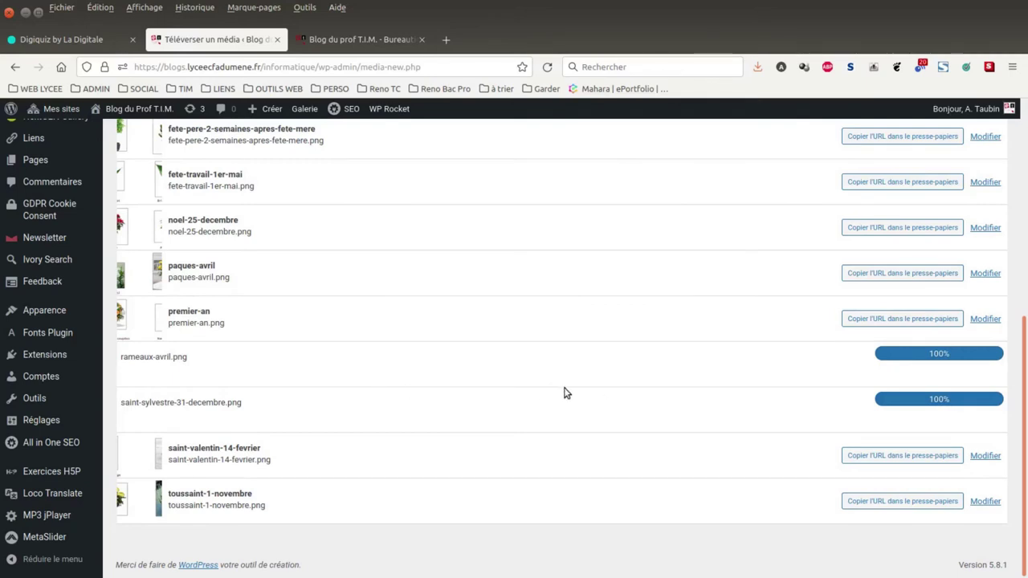
pyautogui.scroll(3, 594, 374)
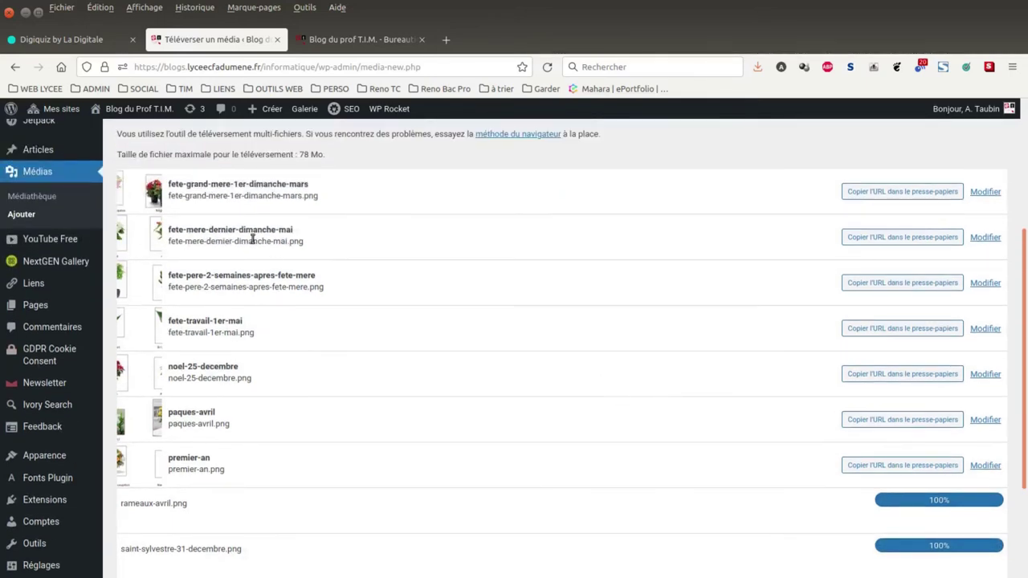
pyautogui.click(868, 192)
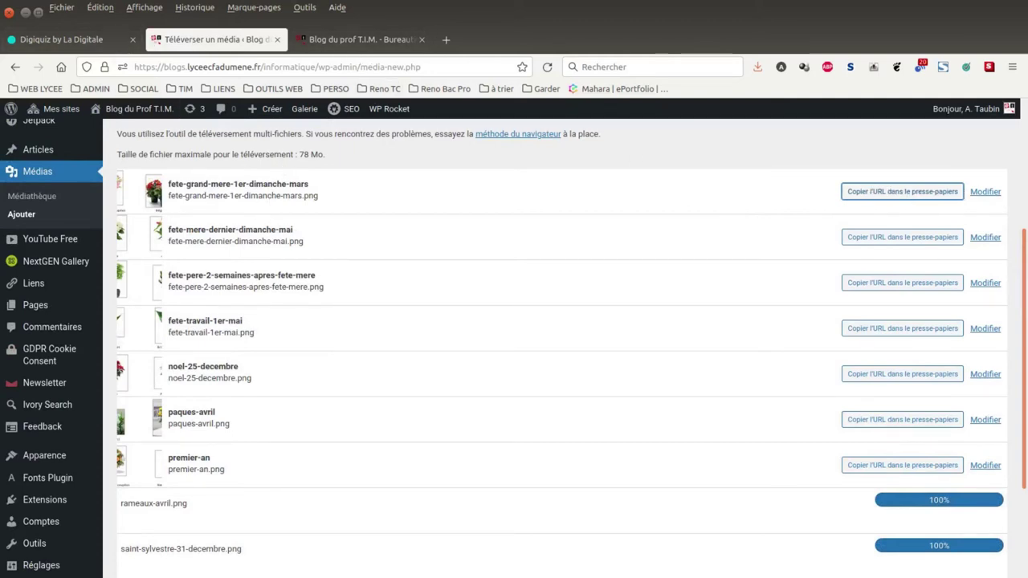
pyautogui.hotkey('alt', 'Tab')
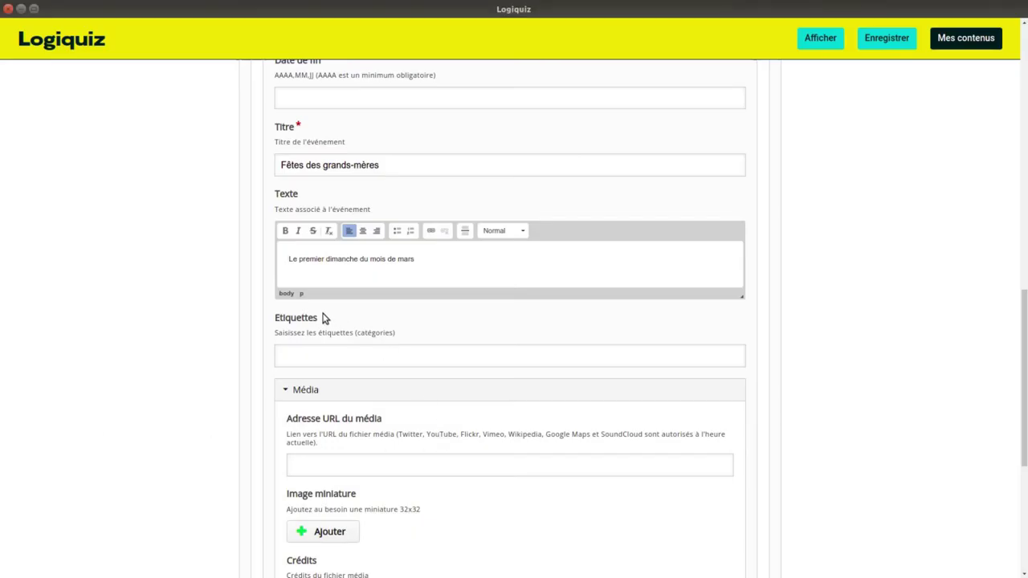
pyautogui.click(319, 467)
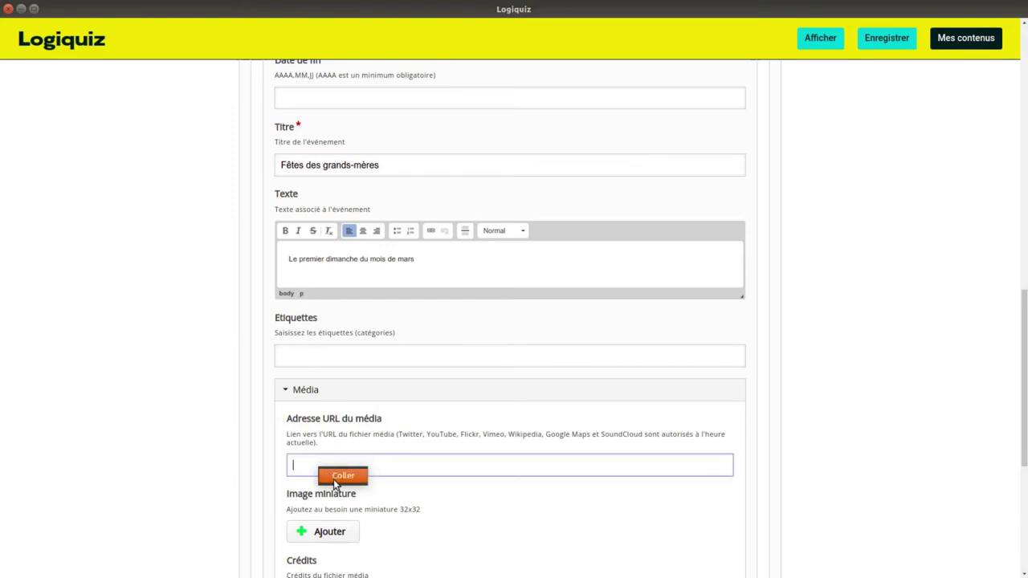
pyautogui.click(333, 477)
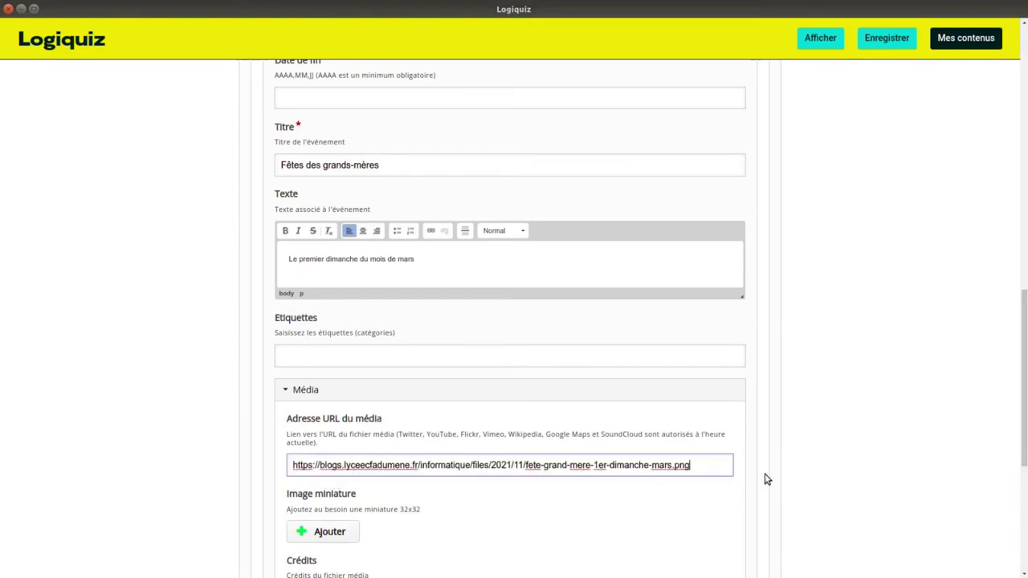
# Step: Review the first date's remaining thumbnail, credits and caption fields and the options for adding more dates or periods
pyautogui.scroll(-4, 787, 428)
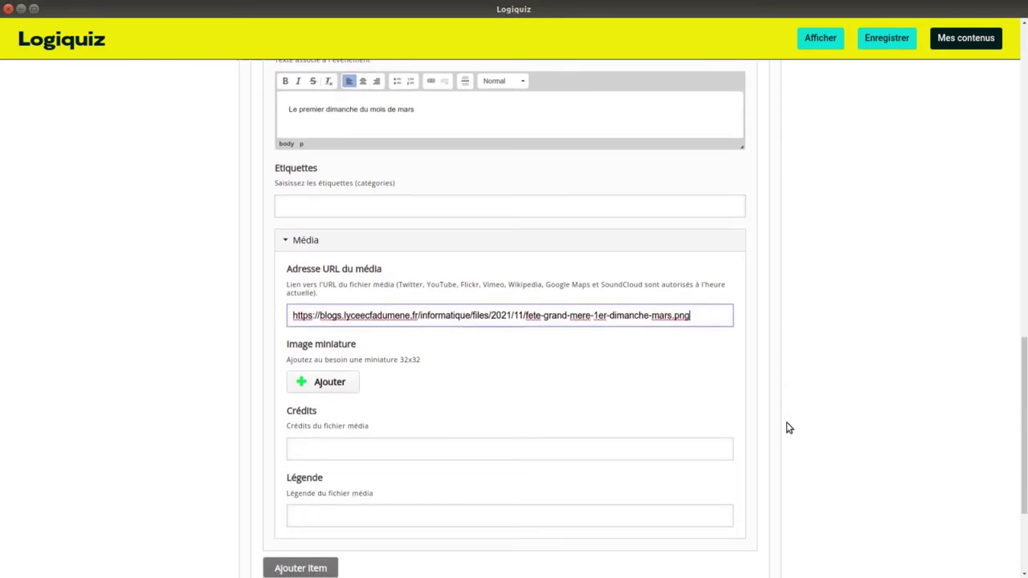
pyautogui.scroll(-1, 787, 428)
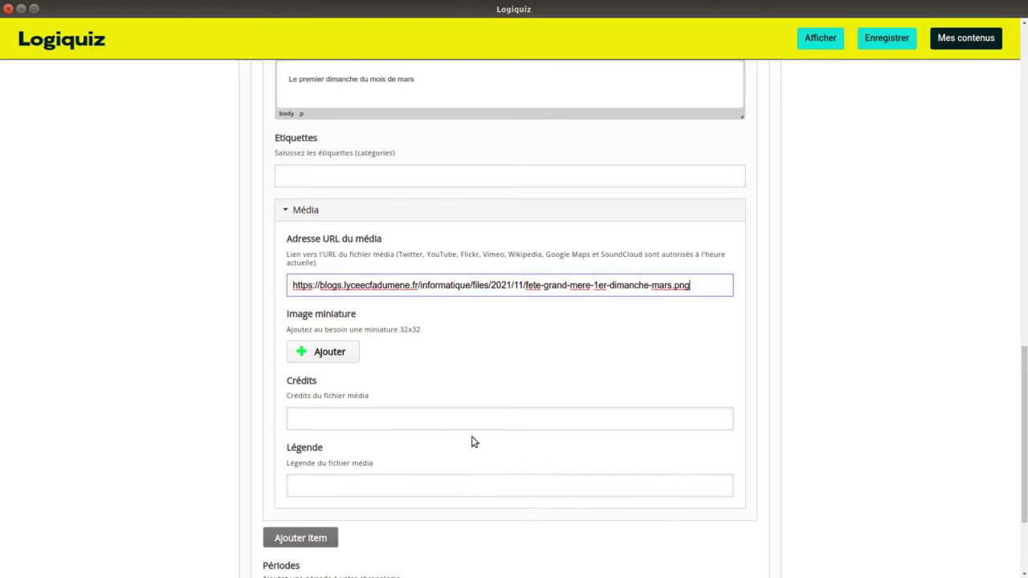
pyautogui.scroll(-2, 590, 381)
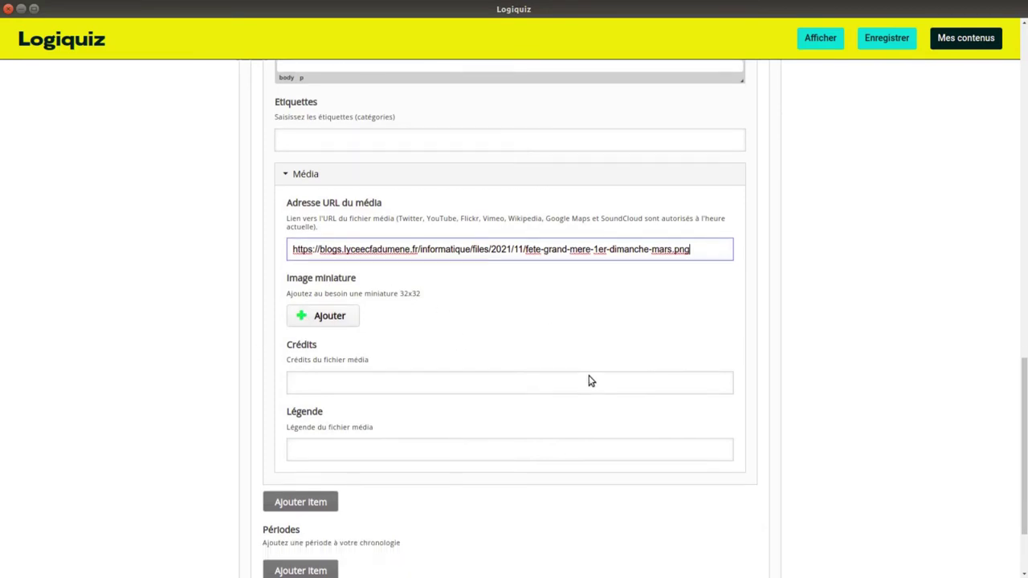
pyautogui.scroll(3, 590, 381)
pyautogui.scroll(-3, 590, 382)
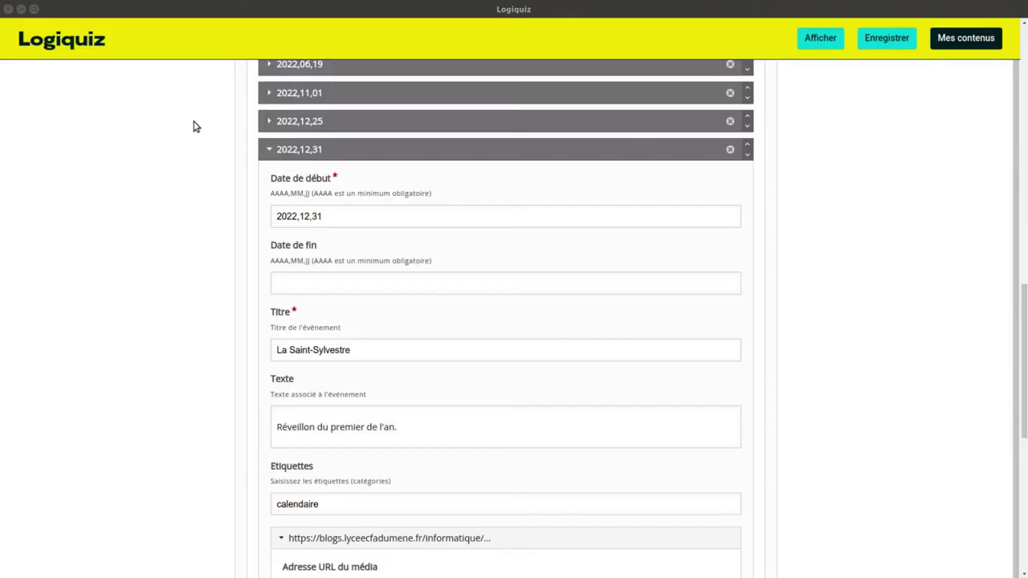
# Step: Review the list of chronology dates and the title, text, tag and media URL of the 2022,12,31 event
pyautogui.scroll(3, 214, 193)
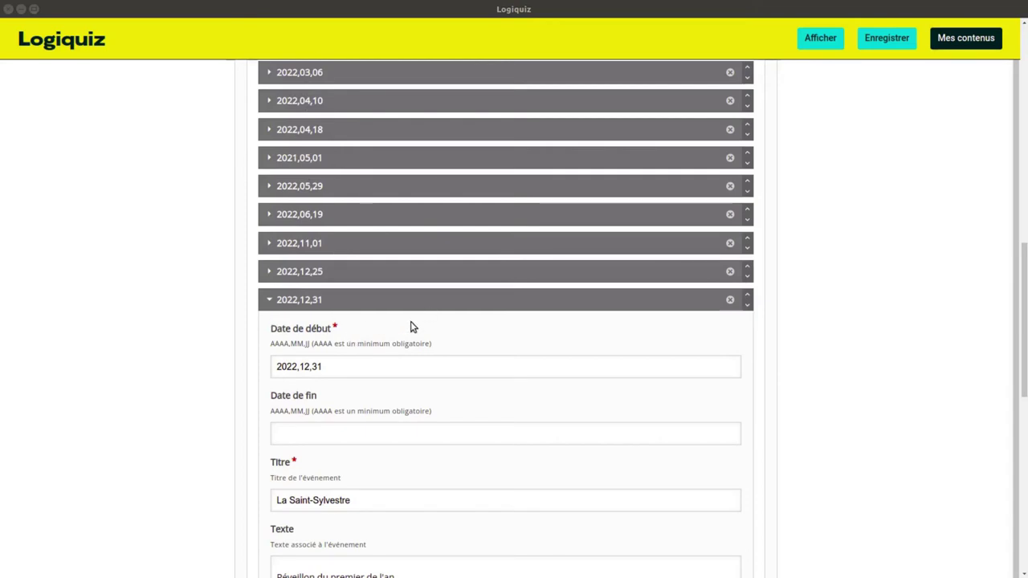
pyautogui.scroll(-5, 193, 337)
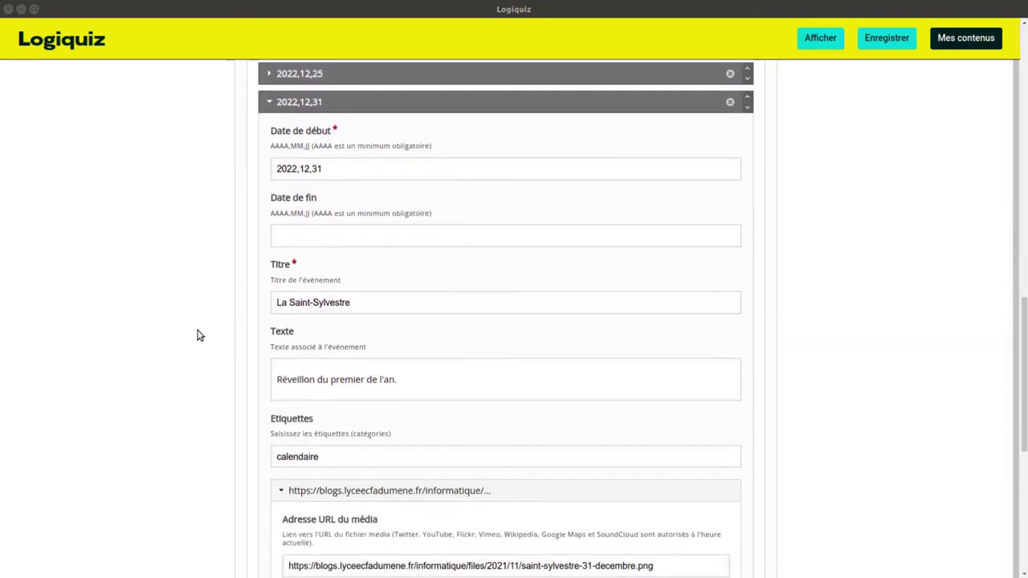
pyautogui.scroll(-1, 199, 336)
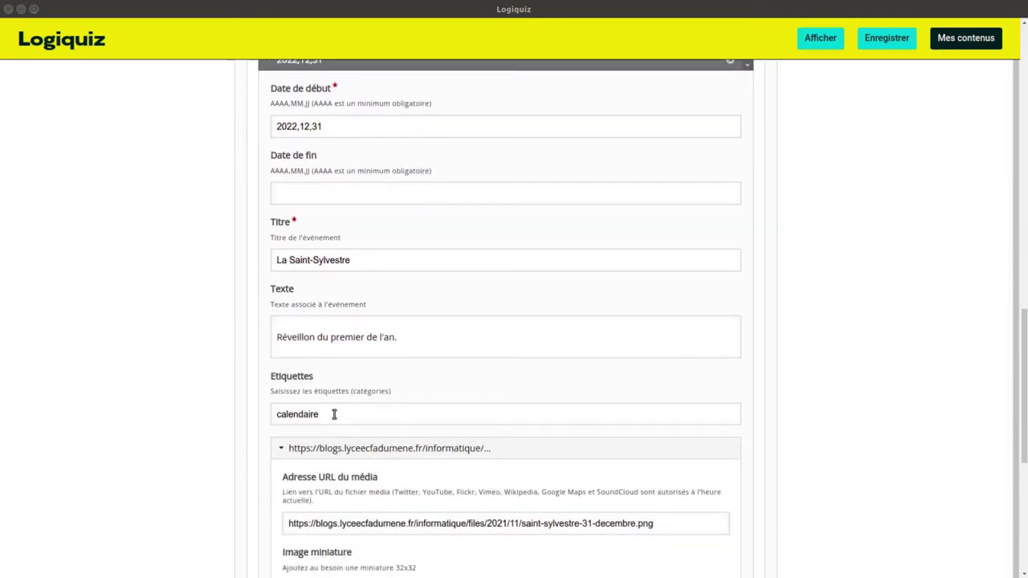
pyautogui.scroll(4, 257, 386)
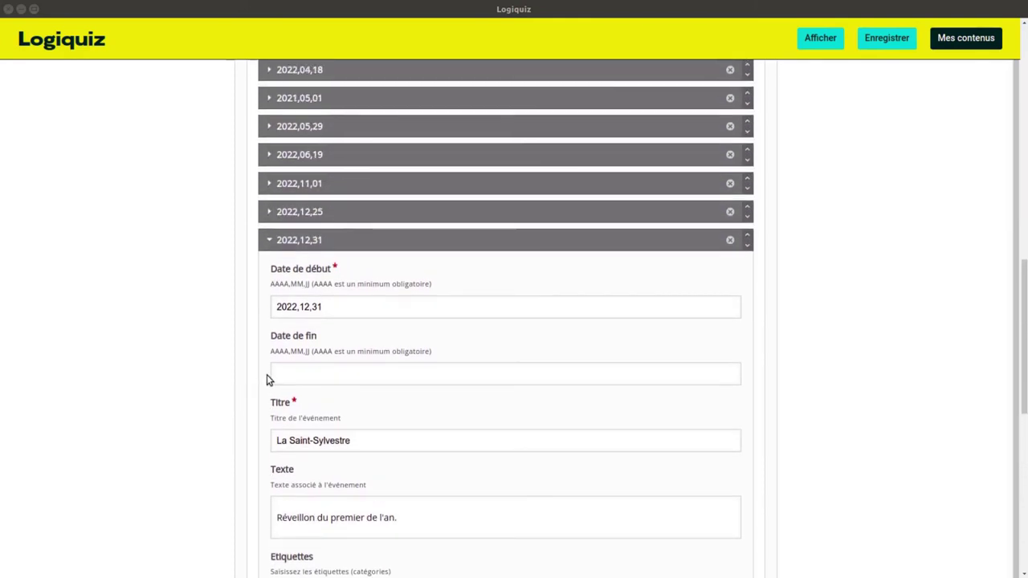
pyautogui.scroll(1, 281, 262)
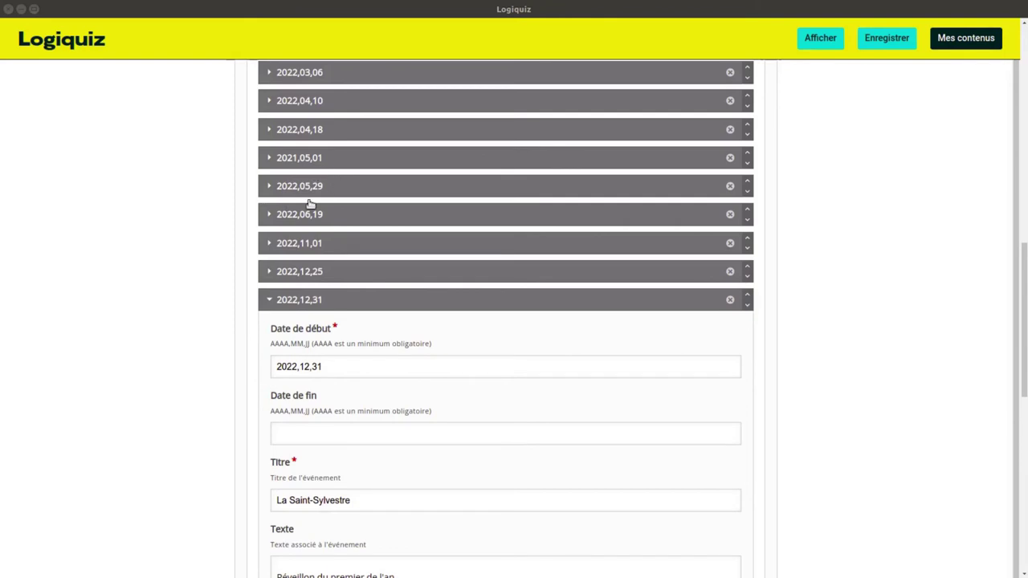
pyautogui.scroll(2, 310, 204)
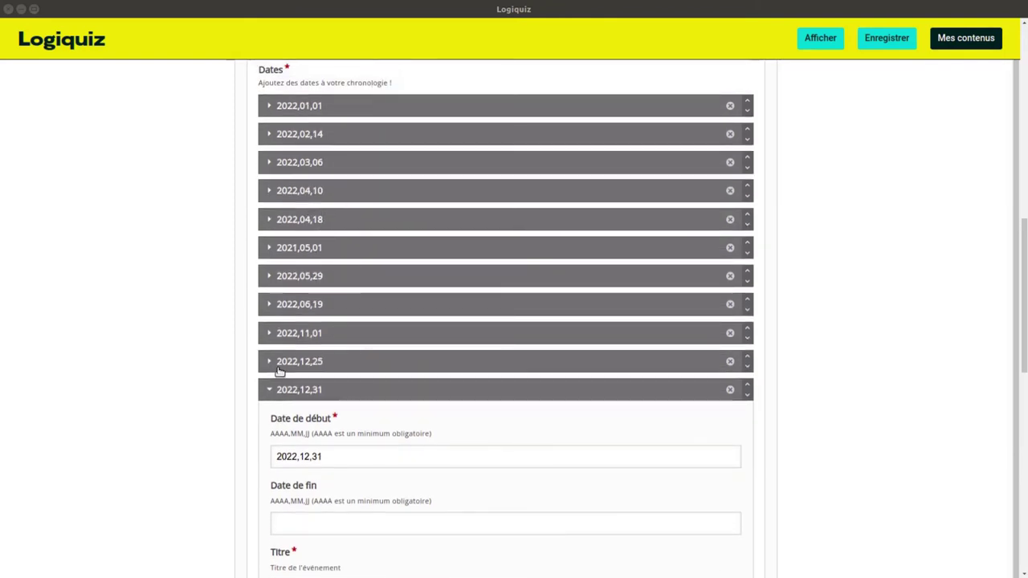
# Step: Expand the 2022,12,25 event and examine its title, text, tag and media URL
pyautogui.click(273, 362)
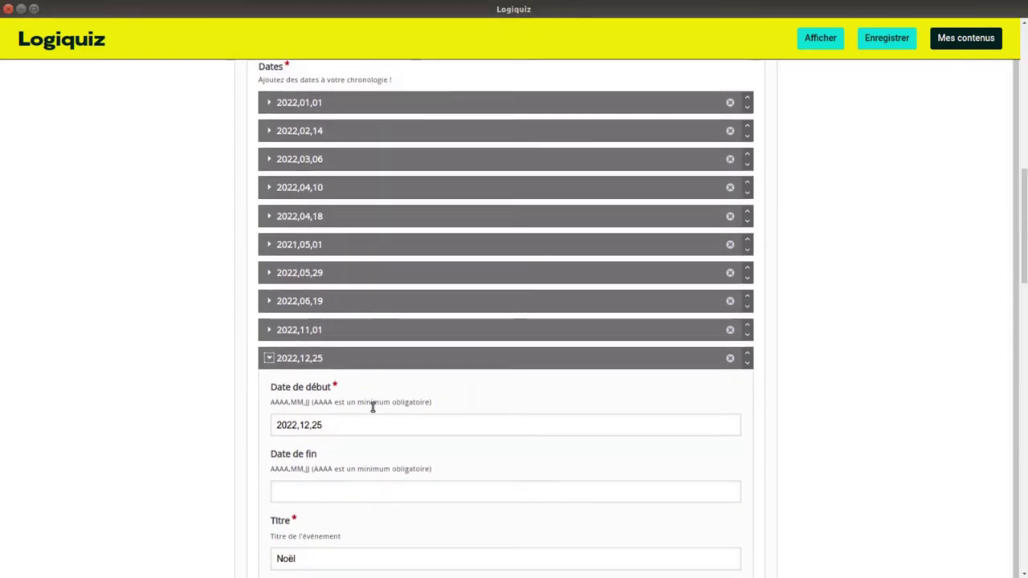
pyautogui.scroll(-7, 374, 406)
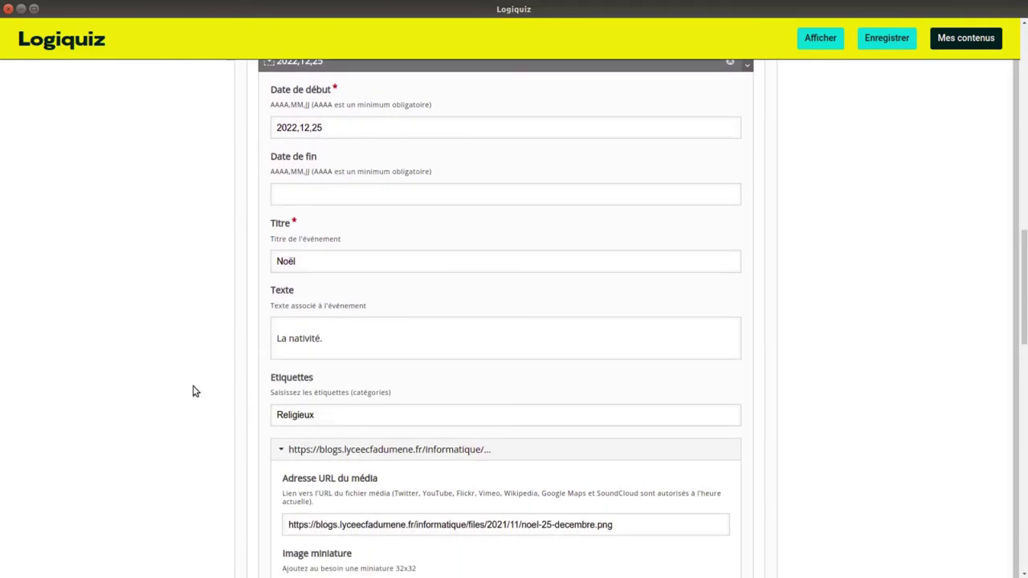
pyautogui.scroll(2, 197, 269)
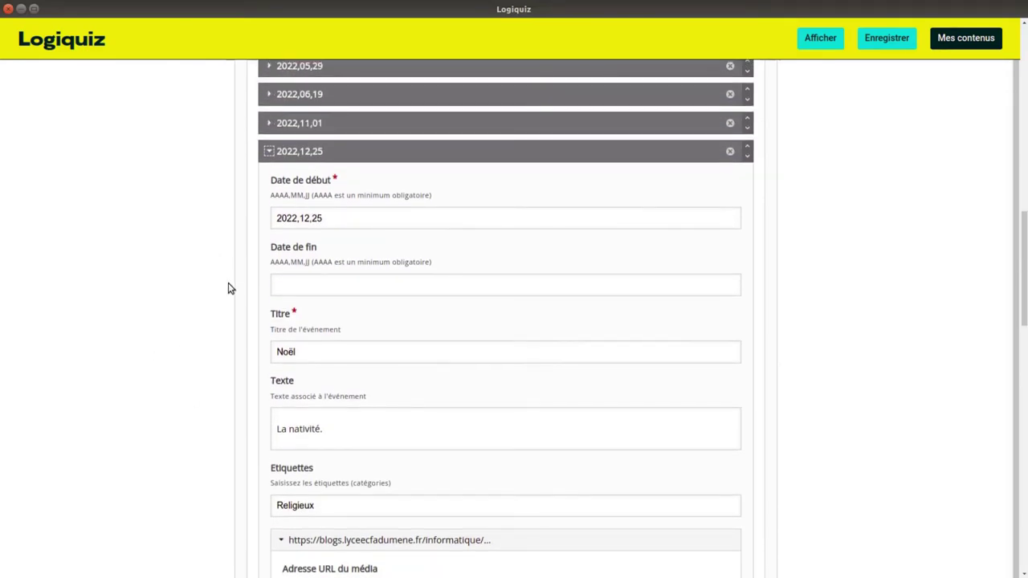
pyautogui.scroll(-2, 226, 361)
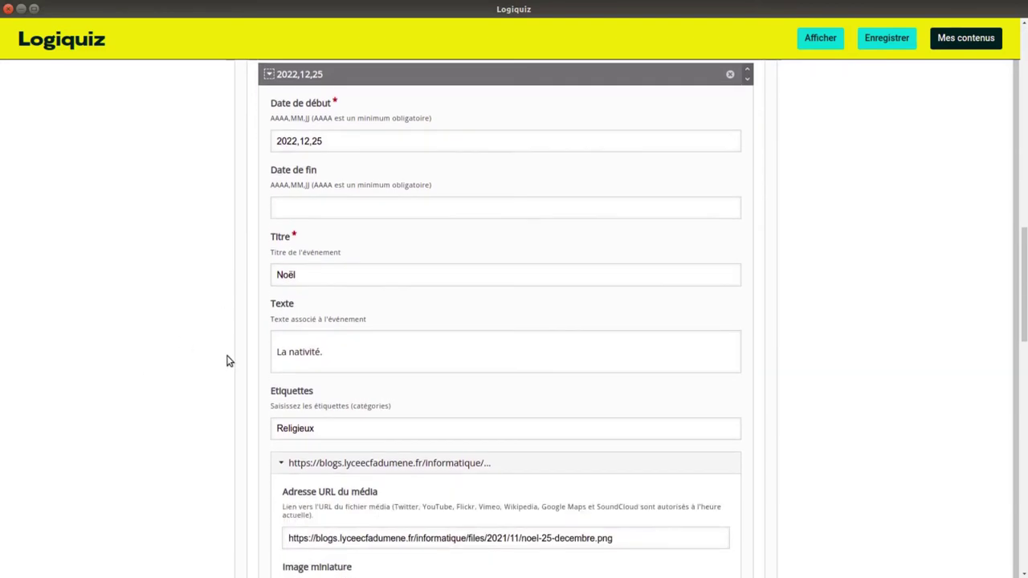
# Step: Set the chronology's interface language to Français
pyautogui.scroll(-18, 226, 361)
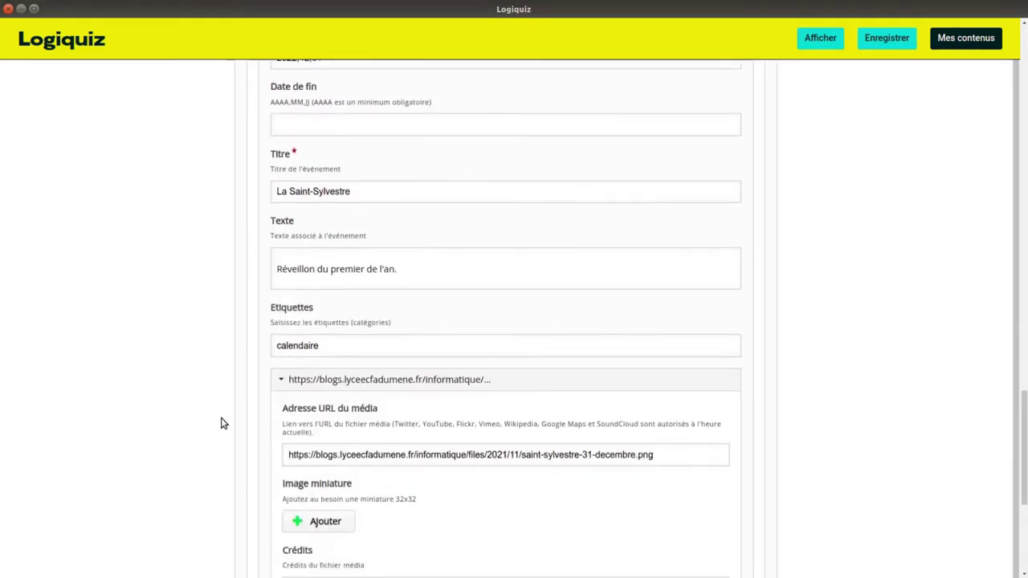
pyautogui.scroll(-8, 223, 423)
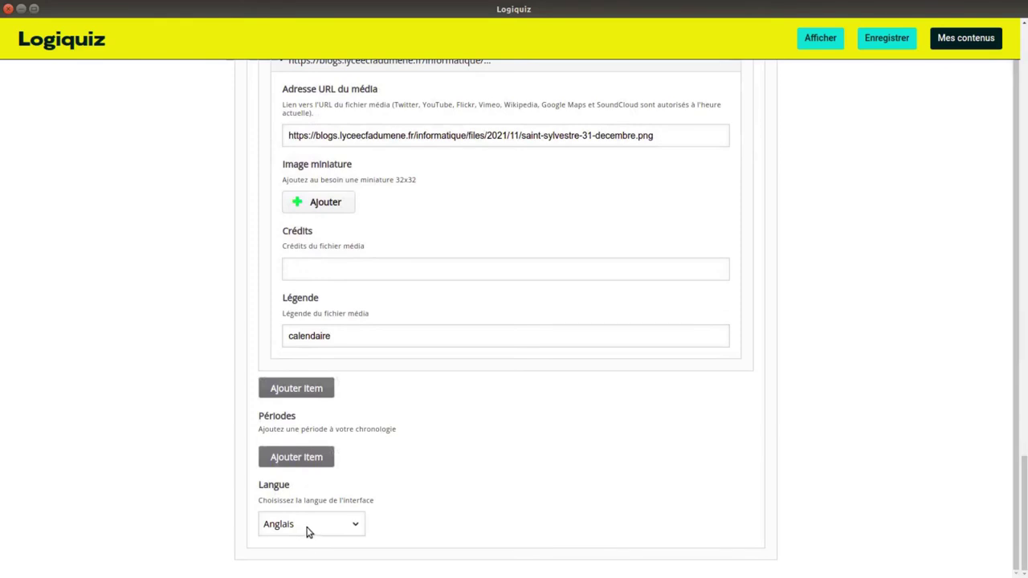
pyautogui.click(302, 526)
pyautogui.scroll(-1, 301, 442)
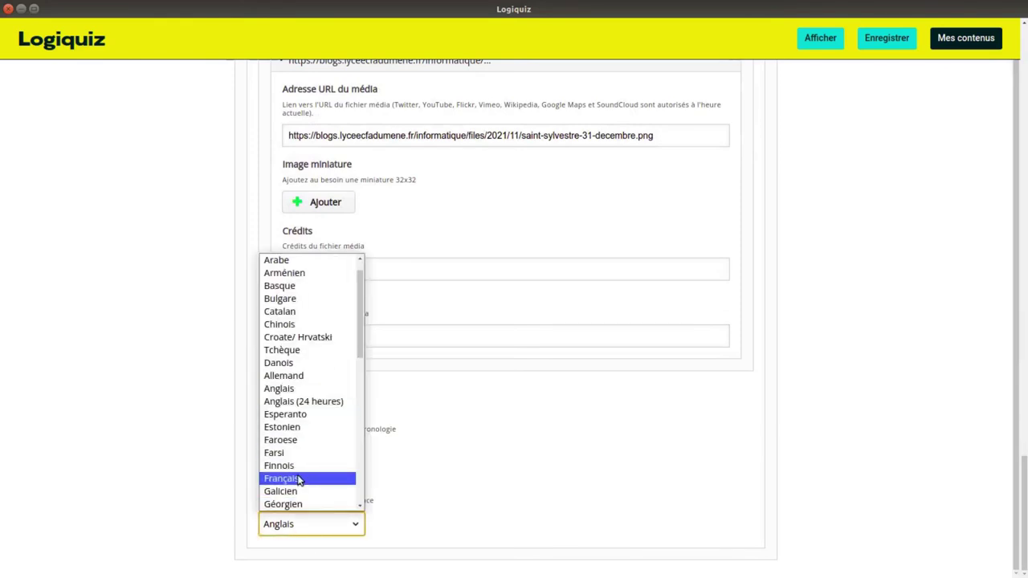
pyautogui.click(299, 480)
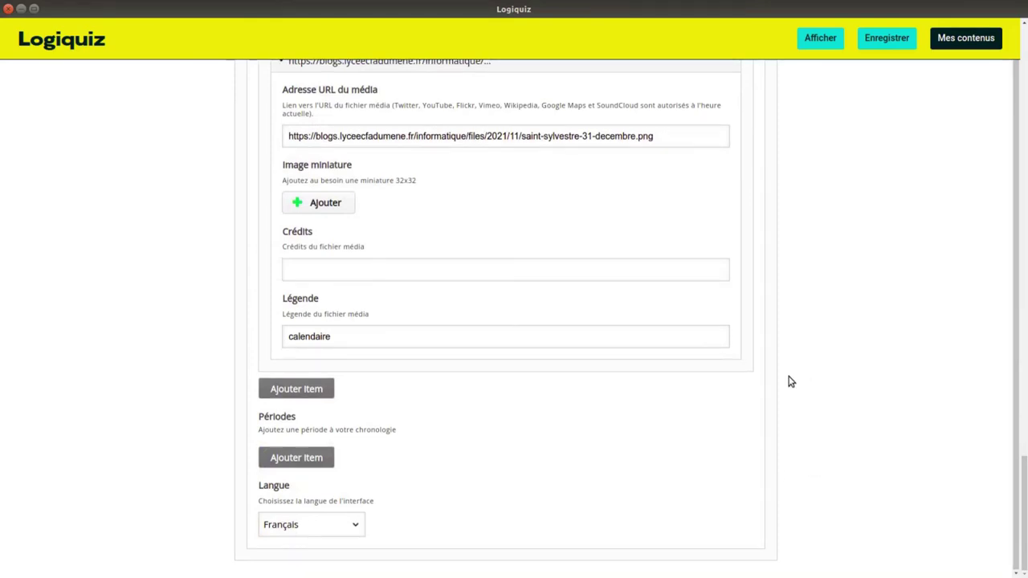
# Step: Preview the finished chronology and advance from its introduction to the 1 January 2022 "Nouvel an" event
pyautogui.scroll(3, 799, 377)
pyautogui.scroll(9, 811, 371)
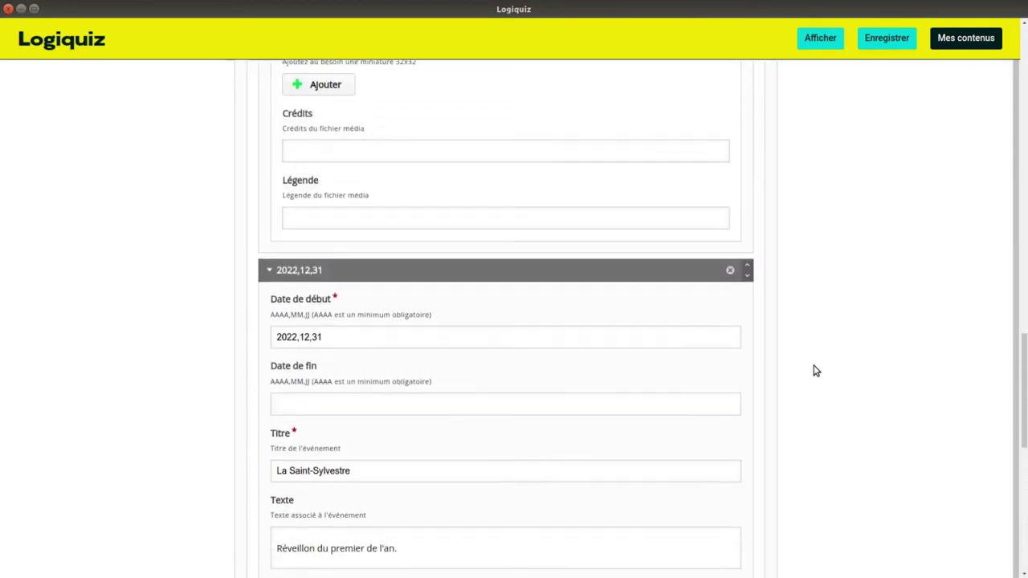
pyautogui.scroll(15, 818, 363)
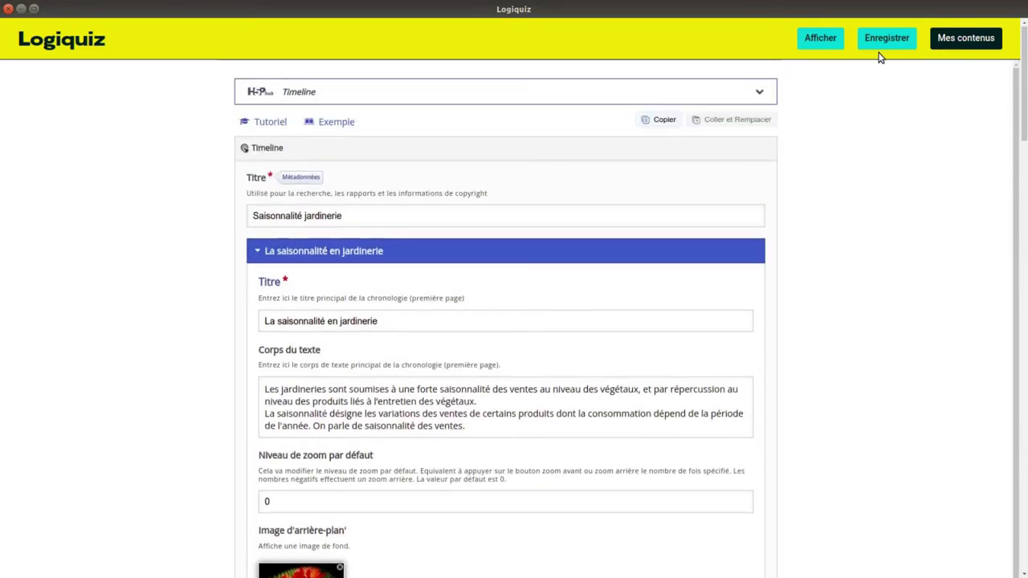
pyautogui.click(821, 38)
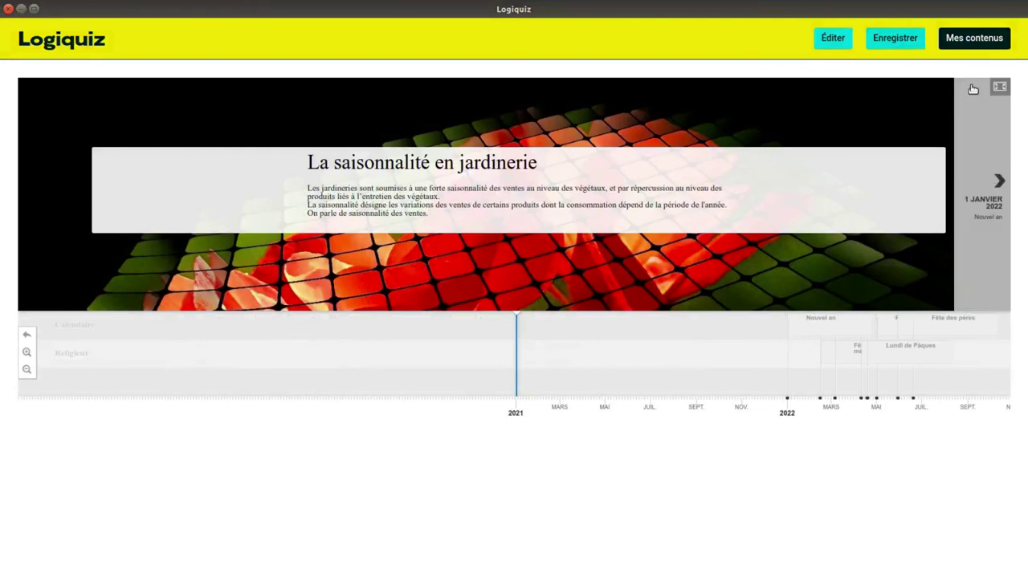
pyautogui.click(968, 203)
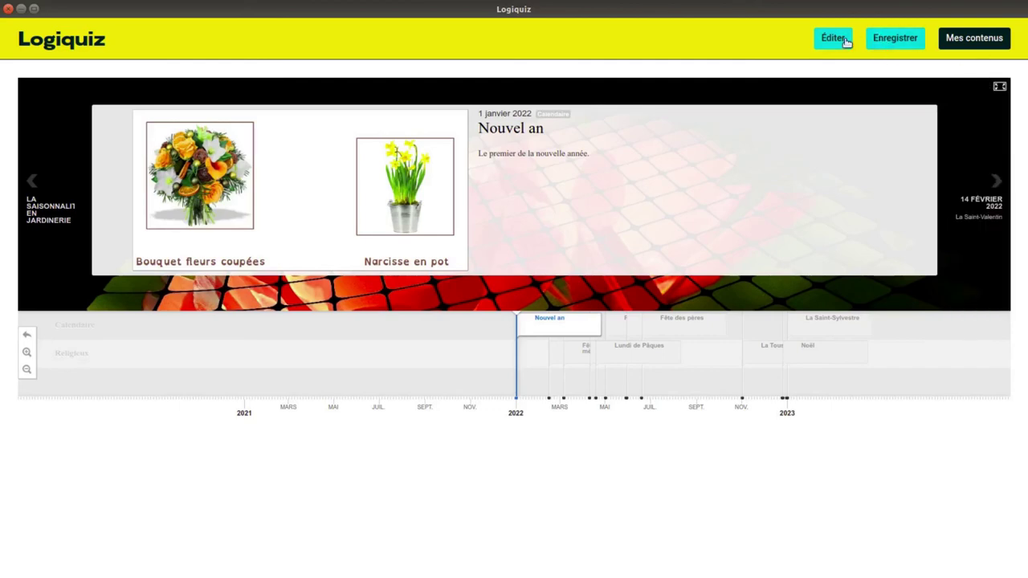
# Step: Return to the list of interactive contents and download the "Saisonnalité jardinerie" timeline as an H5P file
pyautogui.click(968, 40)
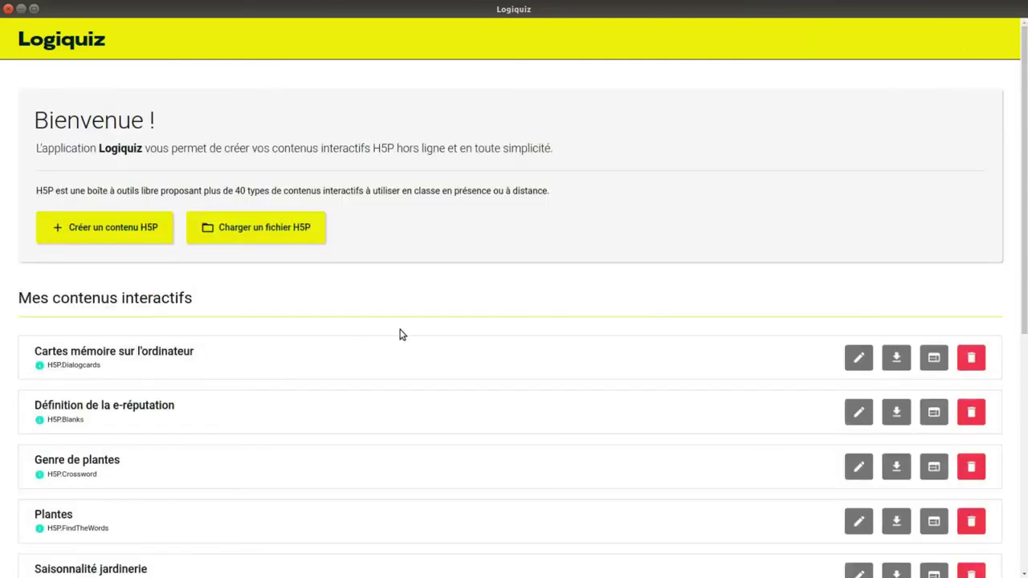
pyautogui.scroll(-4, 444, 311)
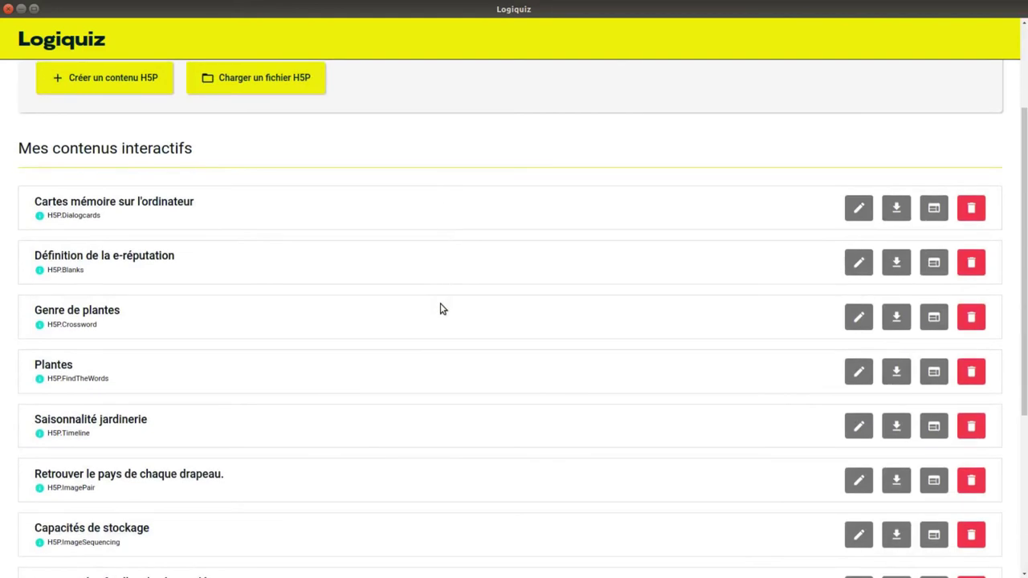
pyautogui.scroll(-2, 278, 269)
pyautogui.scroll(-2, 345, 292)
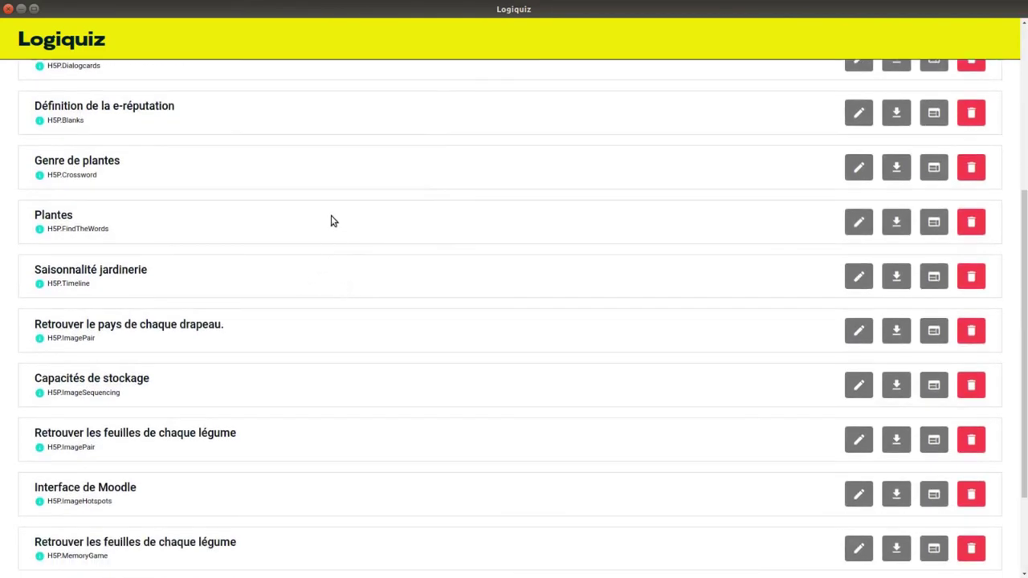
pyautogui.scroll(2, 304, 199)
pyautogui.scroll(-2, 302, 203)
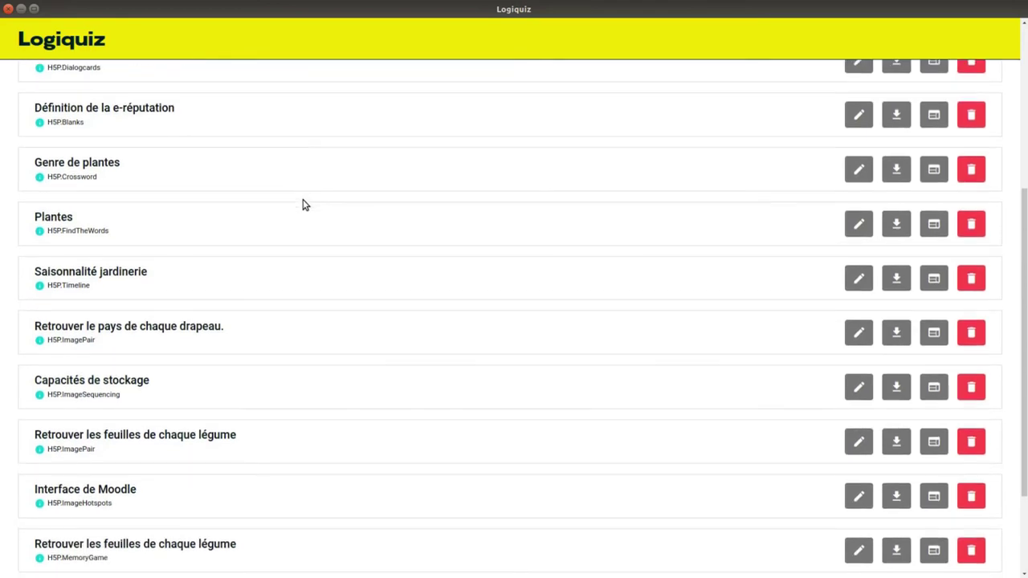
pyautogui.click(899, 278)
pyautogui.click(913, 103)
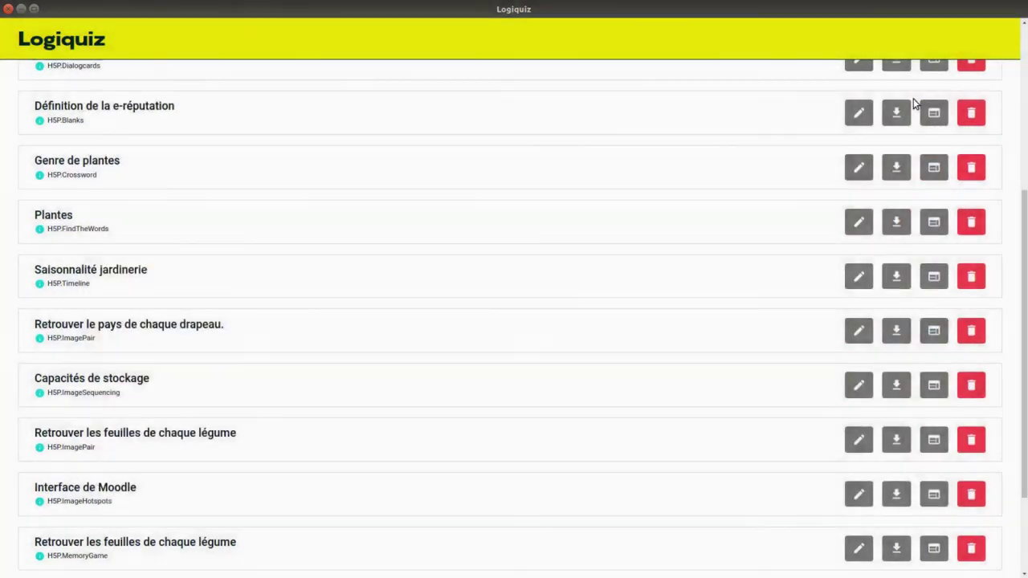
# Step: Switch to Digiquiz by La Digitale in the browser and open 2776139192.h5p from the Téléchargements folder
pyautogui.click(20, 8)
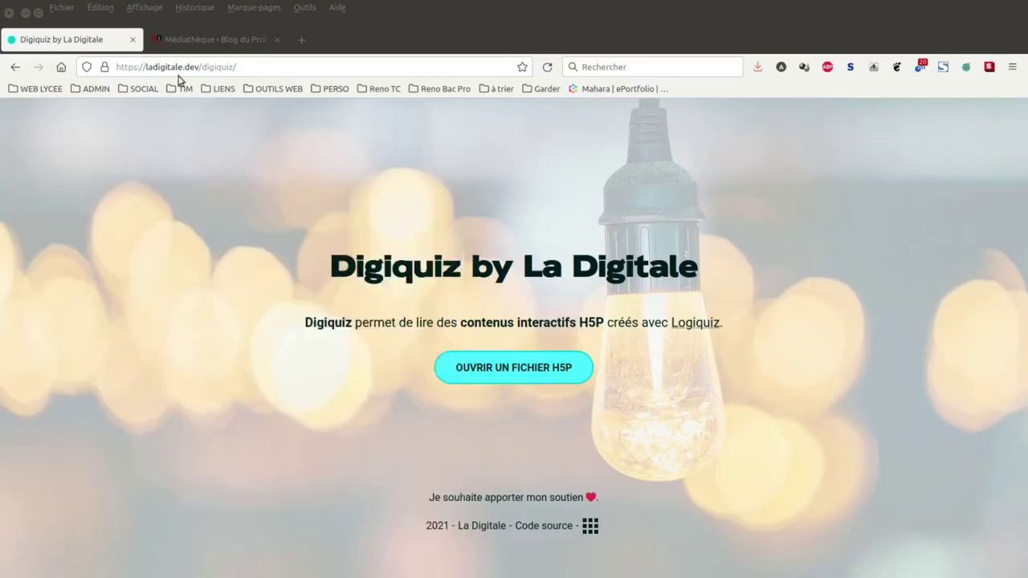
pyautogui.click(473, 368)
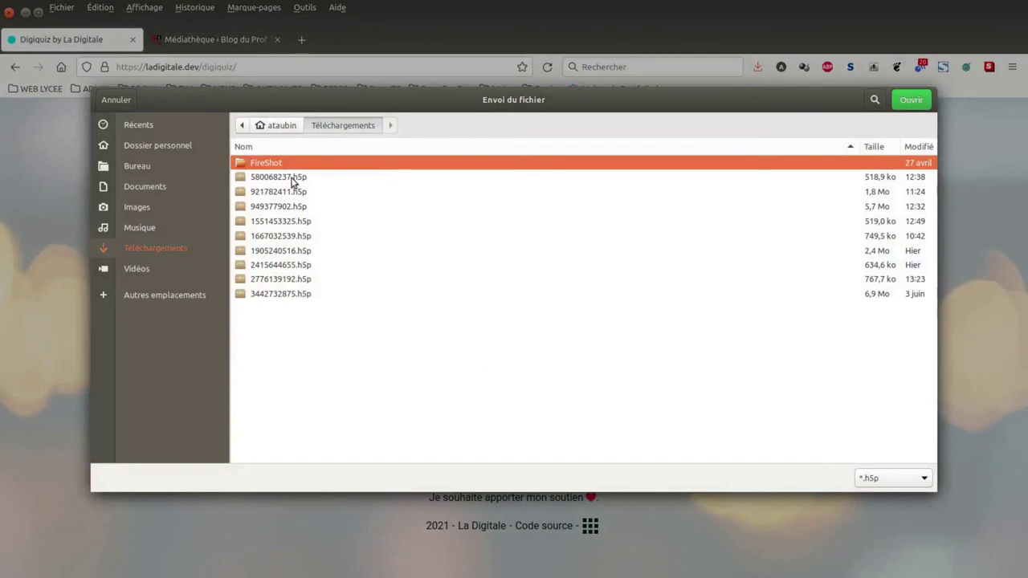
pyautogui.click(294, 281)
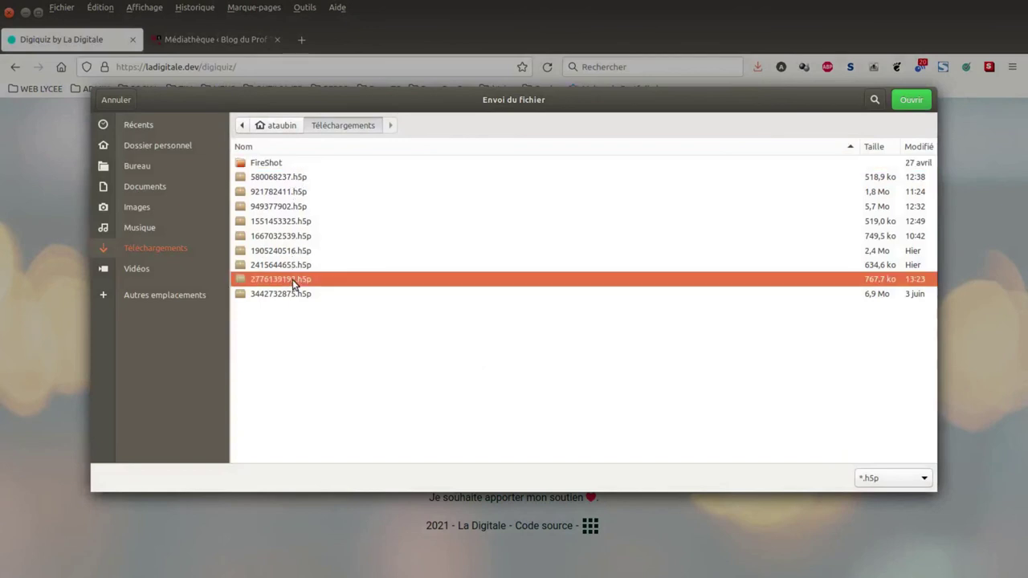
pyautogui.click(911, 101)
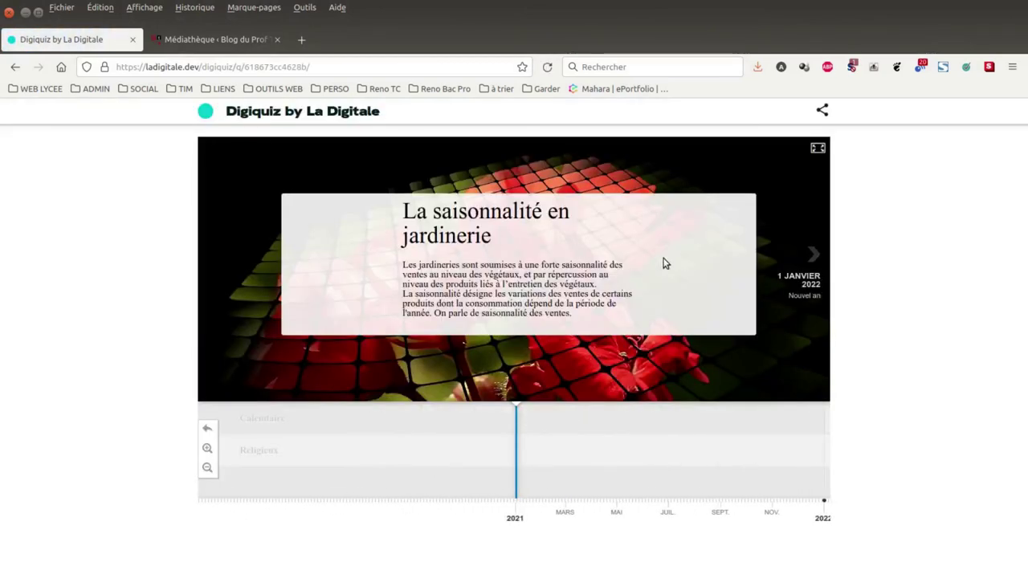
# Step: Advance the published chronology from its introduction through "Nouvel an" to the 14 February 2022 "La Saint-Valentin" event
pyautogui.click(817, 255)
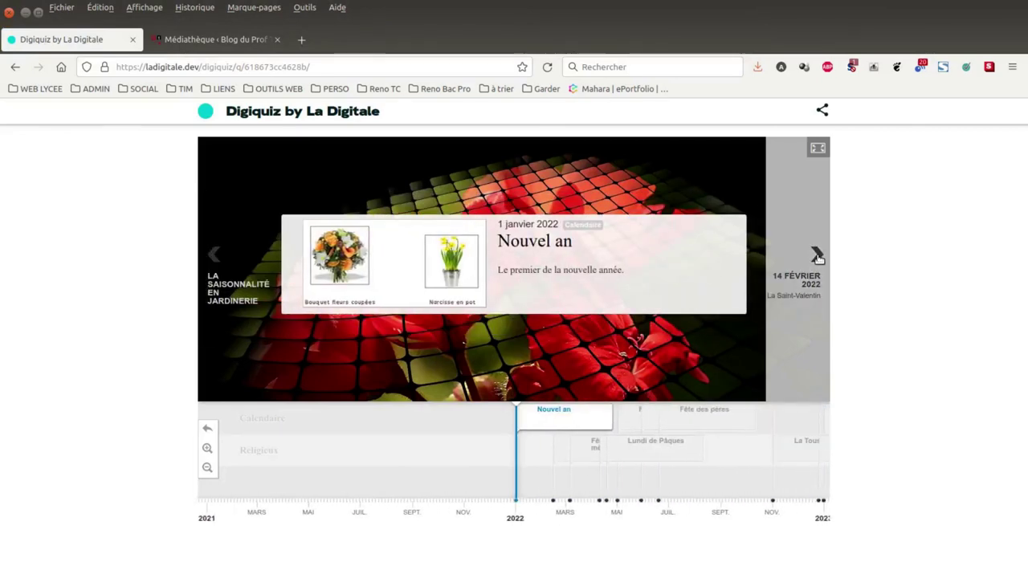
pyautogui.click(817, 255)
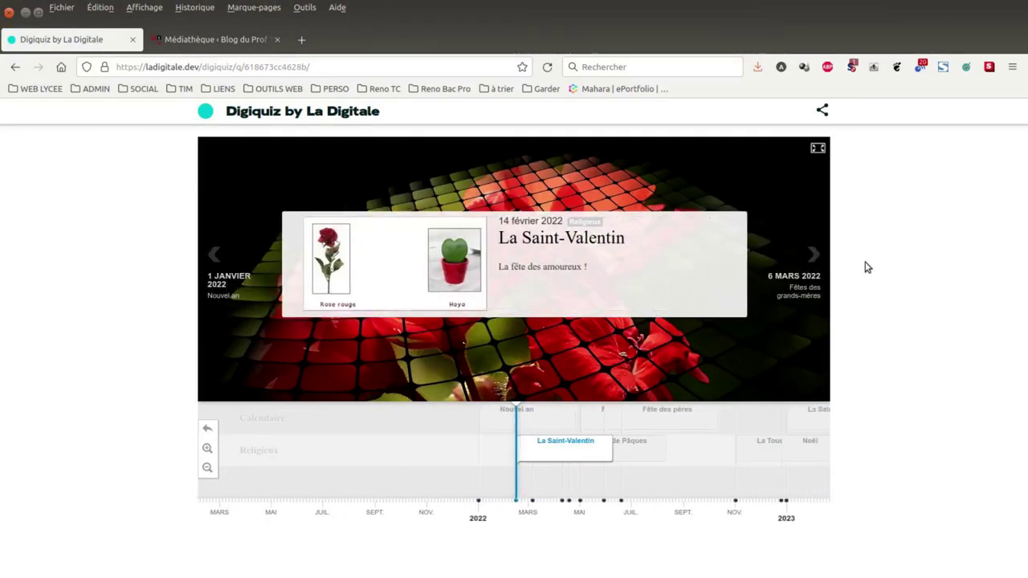